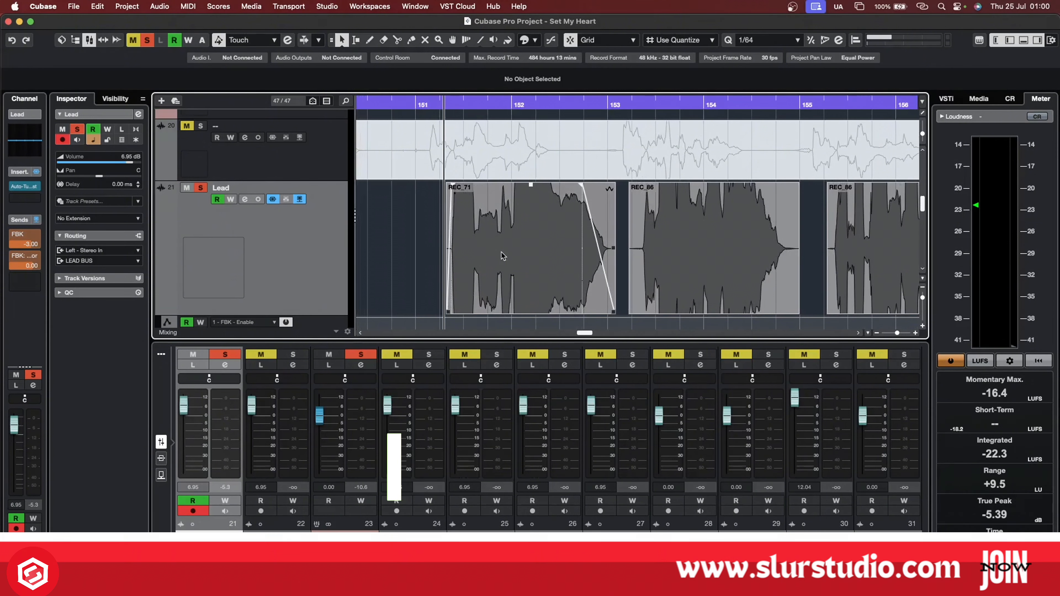
scroll(505, 258, up, 1)
scroll(505, 258, up, 1)
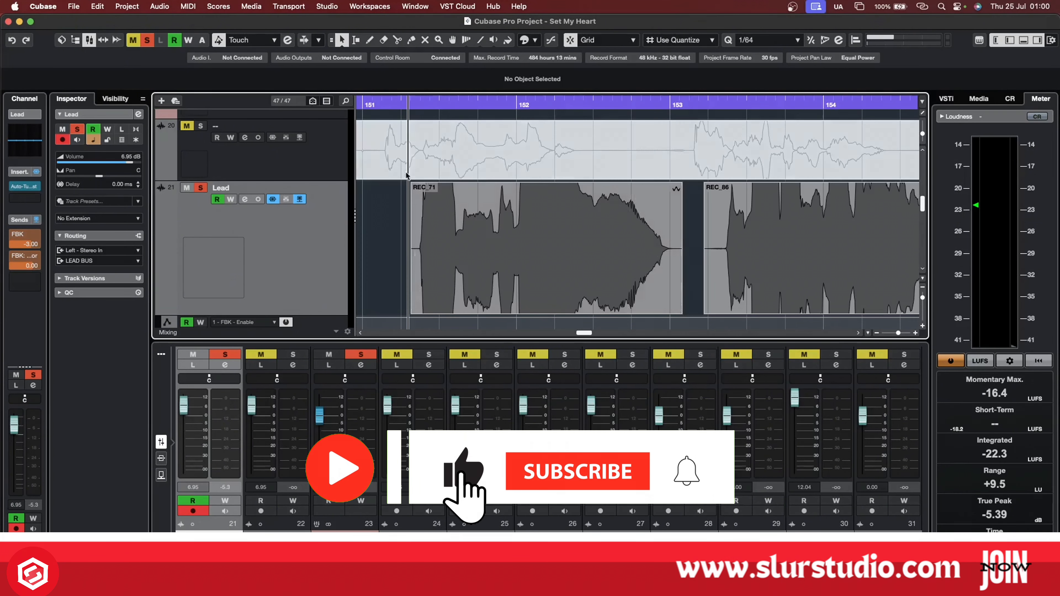
mouse_move(470, 226)
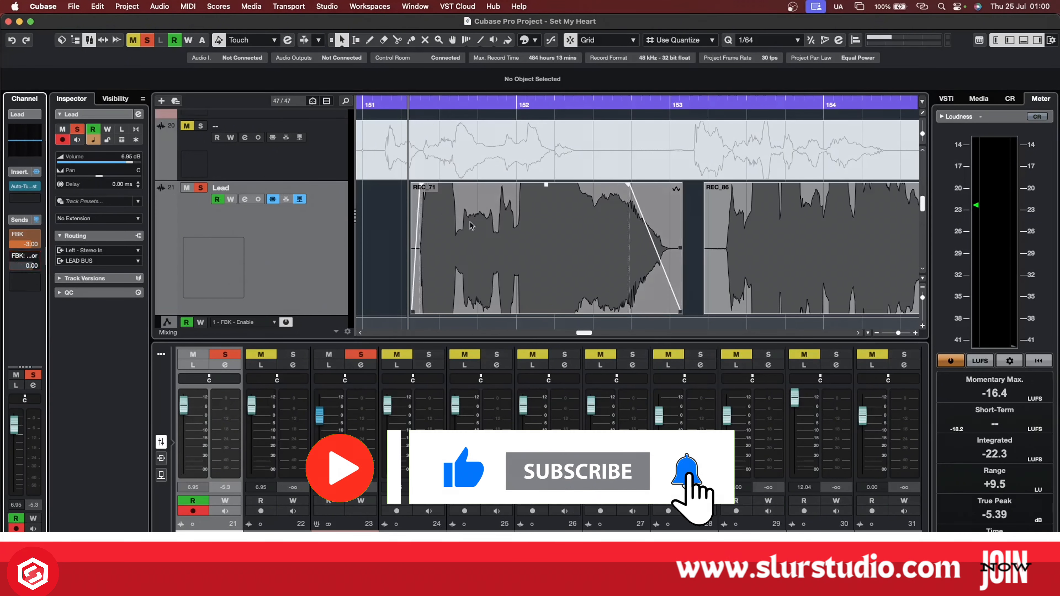
scroll(411, 237, up, 1)
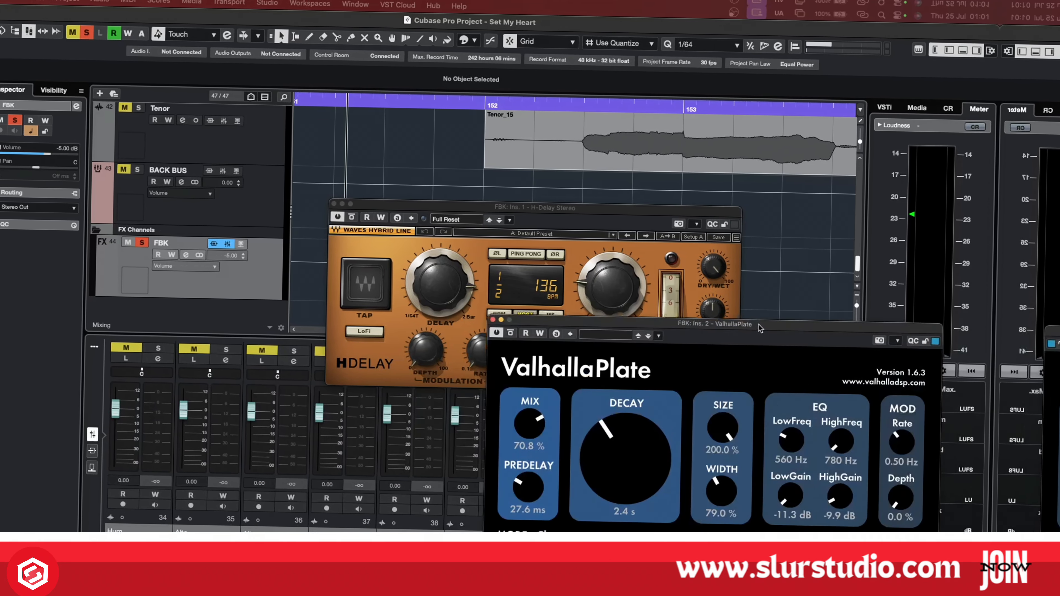
Arrange the FBK channel's H-Delay and ValhallaPlate plug-in windows one above the other so both sets of controls can be viewed.
drag(759, 328, 318, 253)
drag(527, 209, 652, 78)
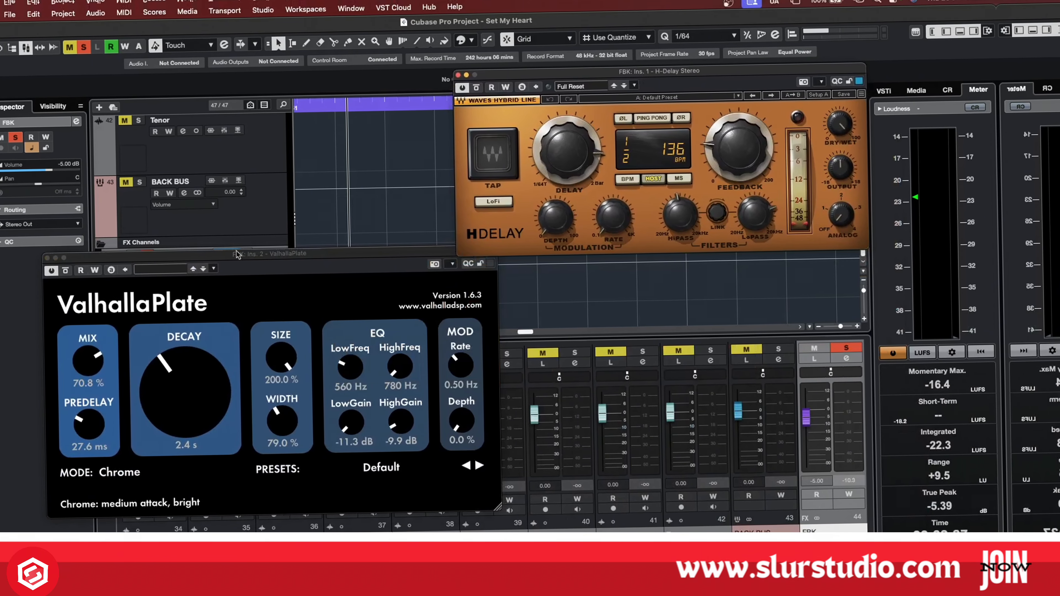
drag(261, 255, 259, 283)
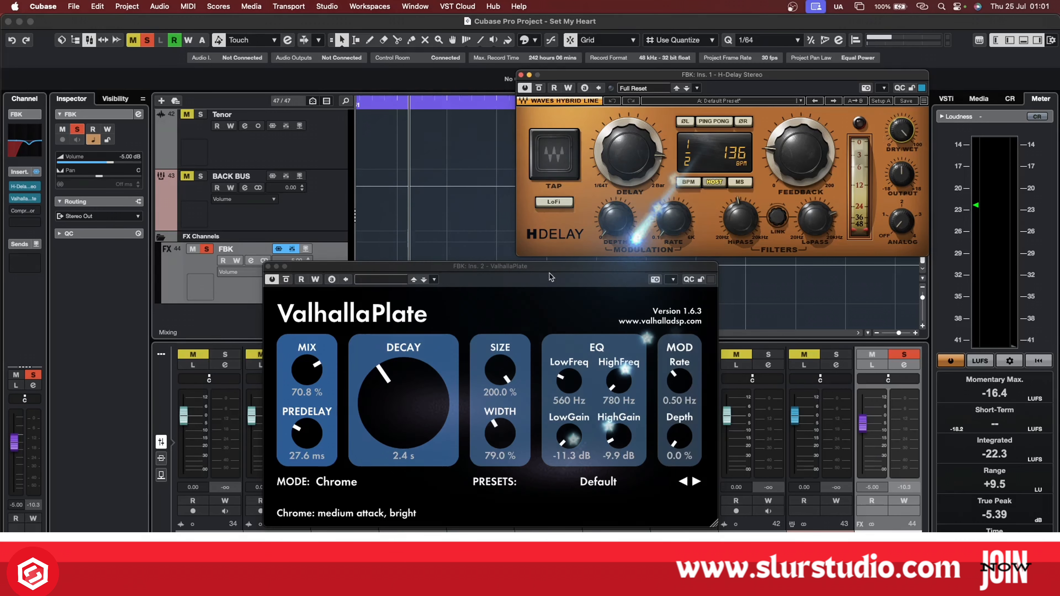
drag(550, 276, 769, 277)
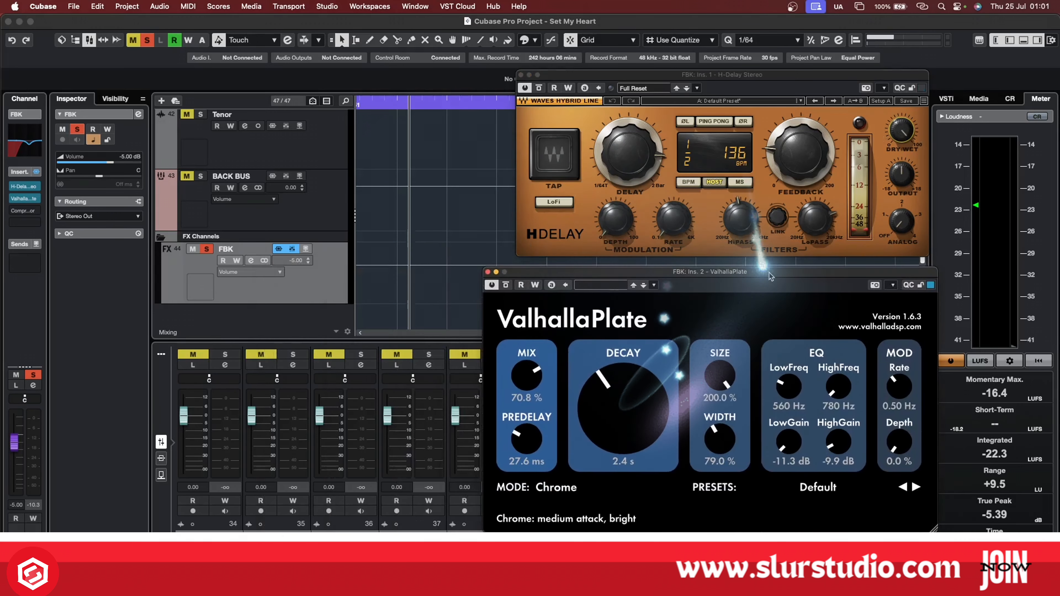
drag(740, 78, 732, 79)
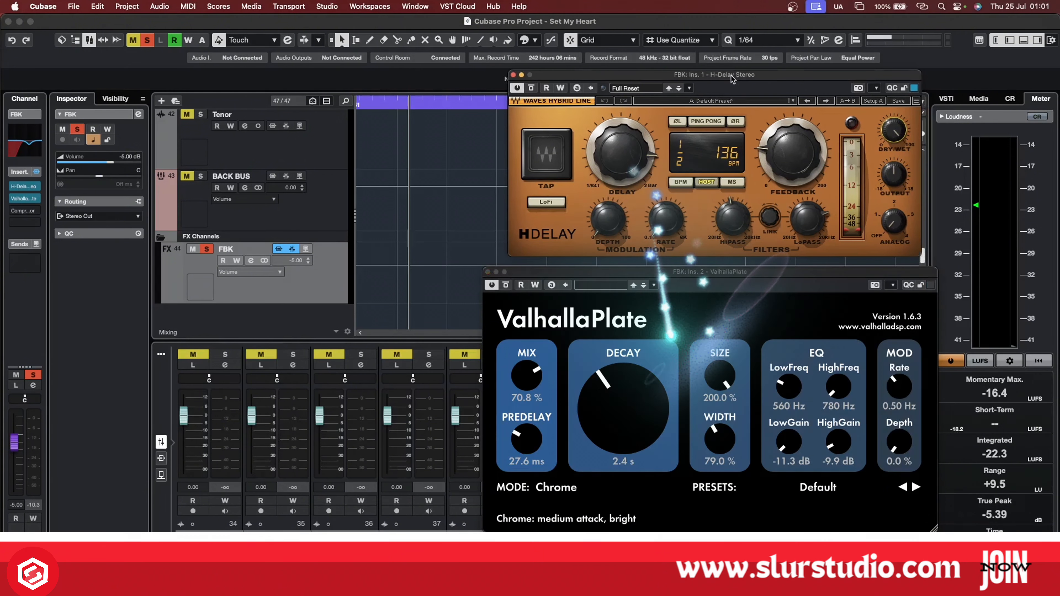
drag(745, 275, 748, 271)
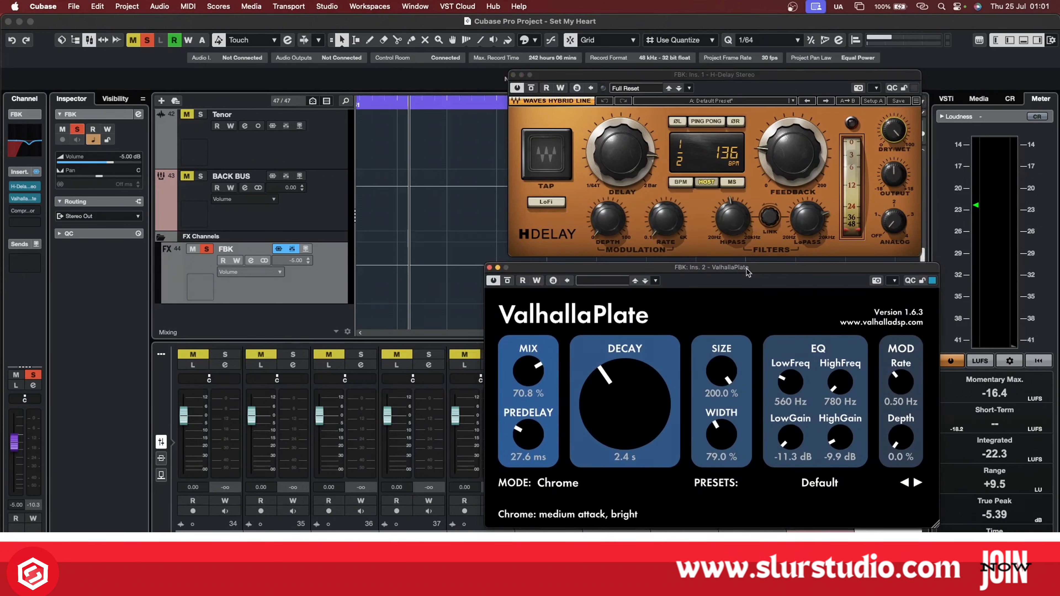
Close the ValhallaPlate and H-Delay windows and return to the Lead vocal track.
click(498, 268)
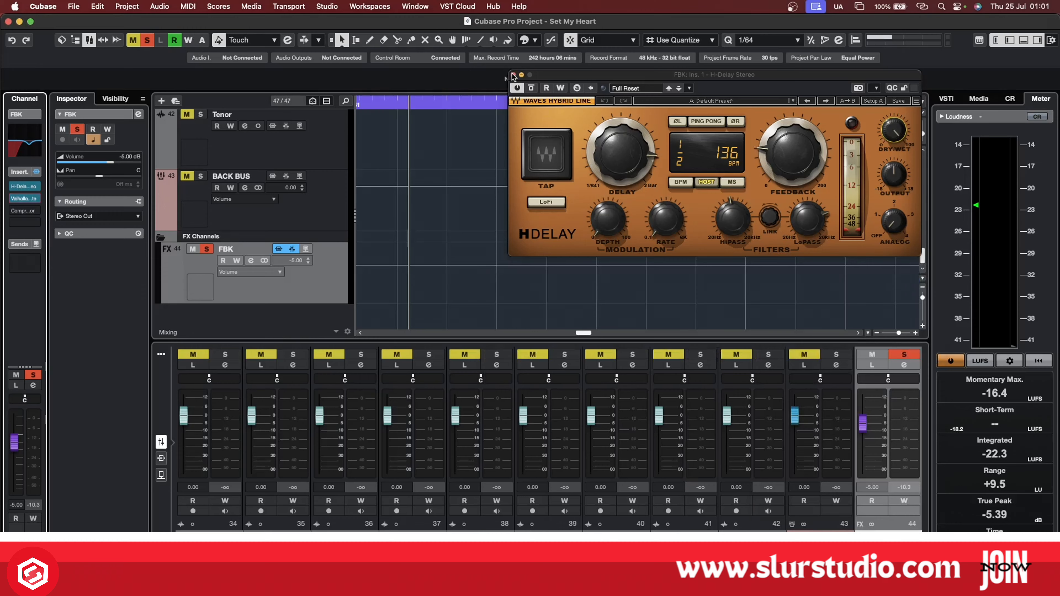
click(514, 75)
scroll(494, 221, up, 8)
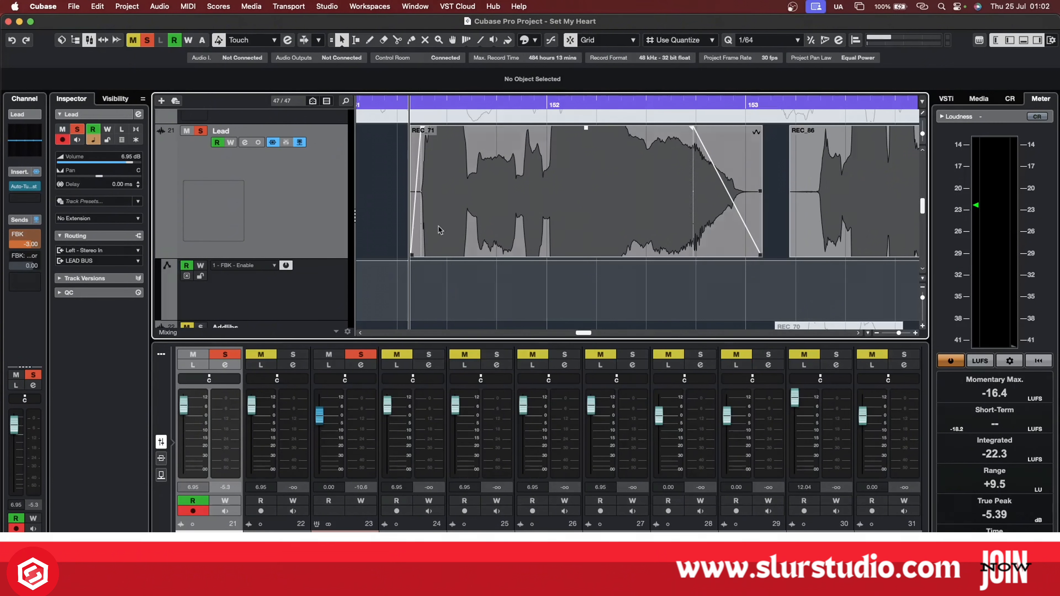
Check the destination list of the Lead channel's first send, and play the Lead clips from bar 151.
click(37, 236)
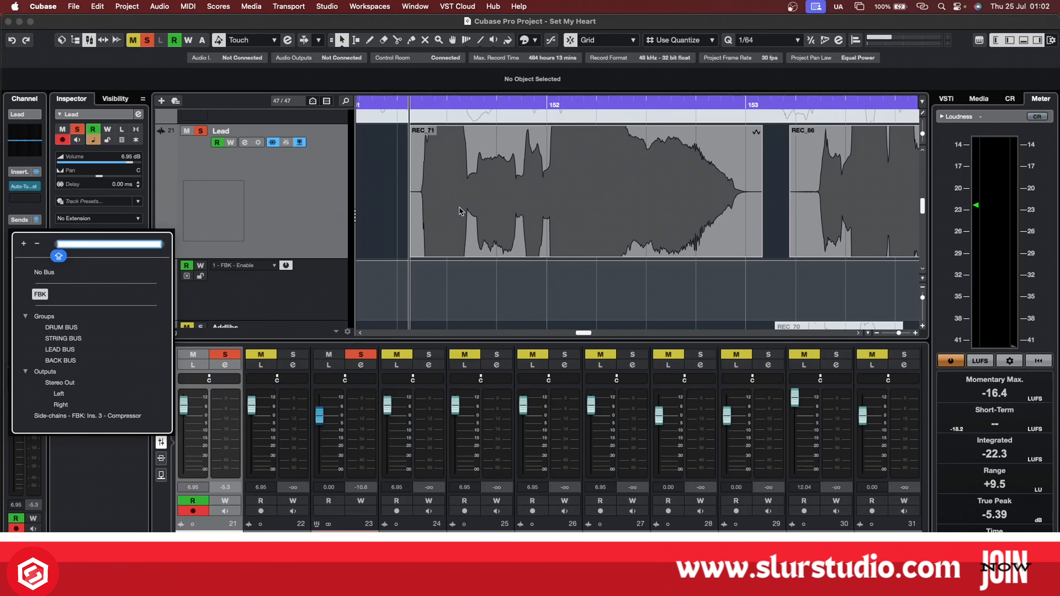
key(Return)
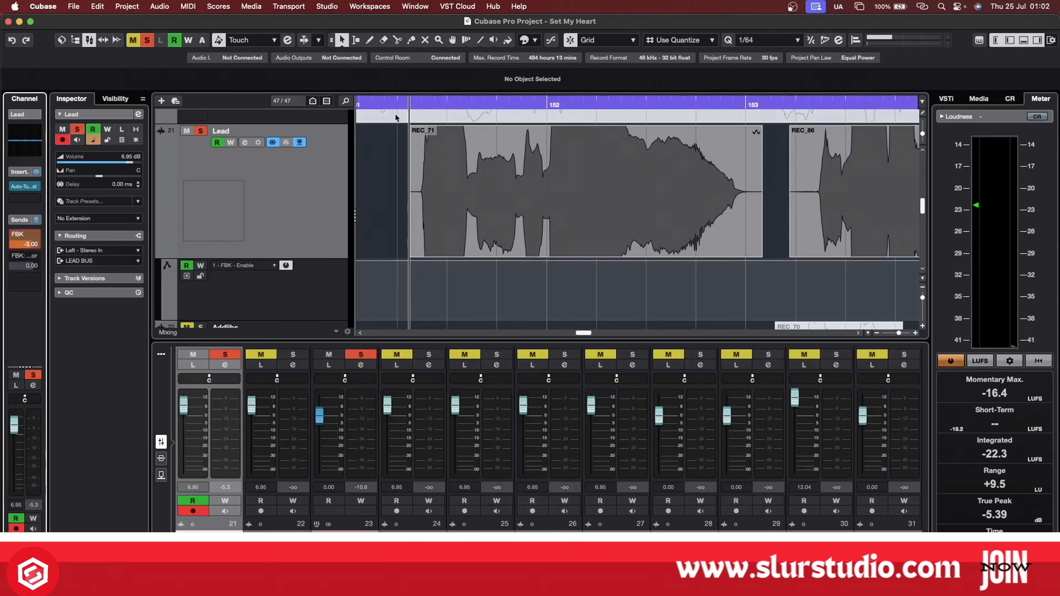
key(space)
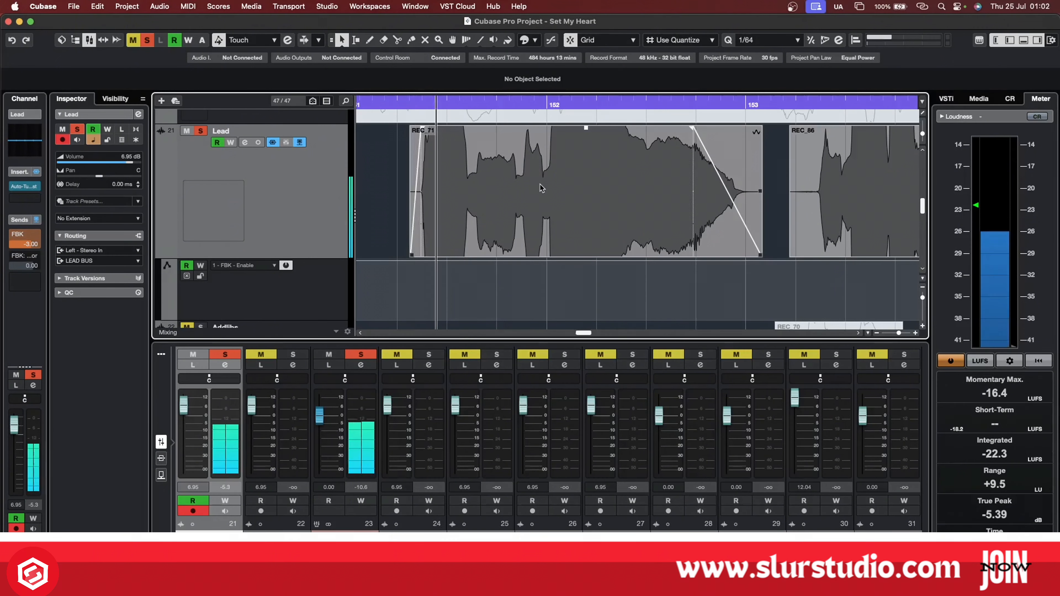
scroll(540, 185, right, 2)
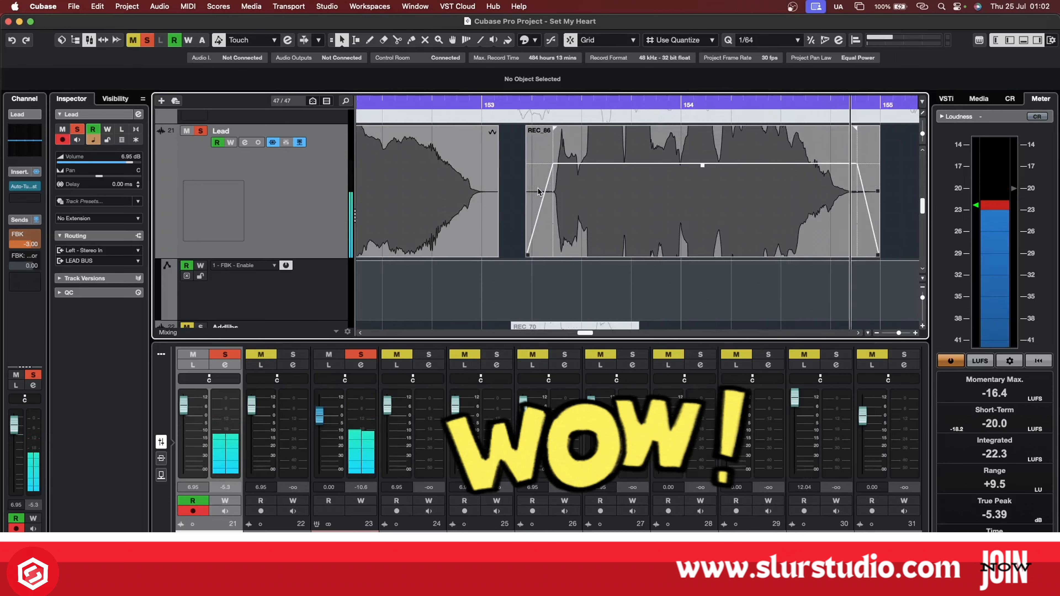
scroll(539, 192, right, 1)
scroll(541, 194, down, 5)
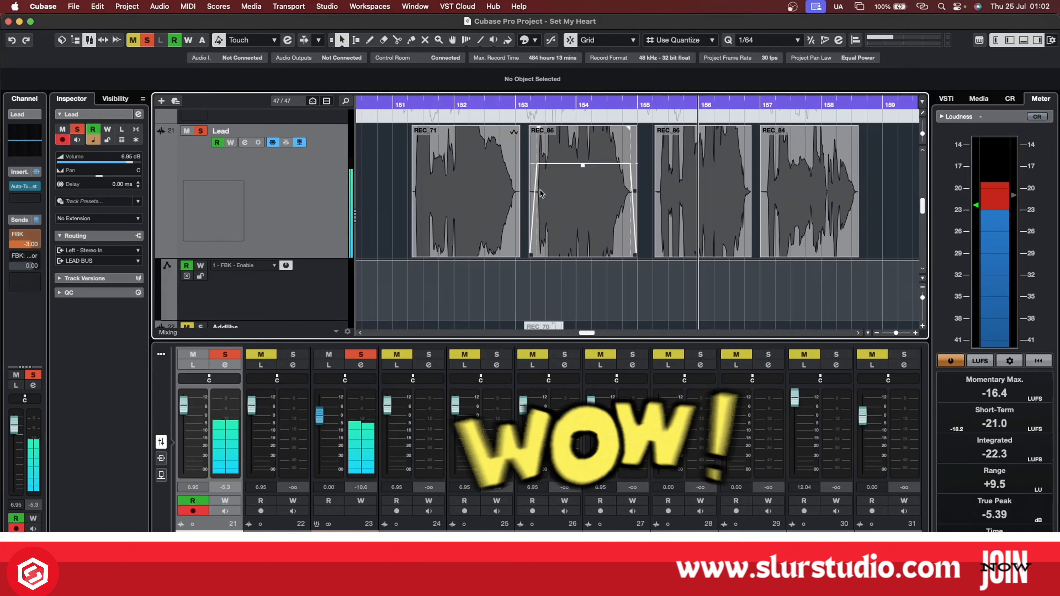
key(space)
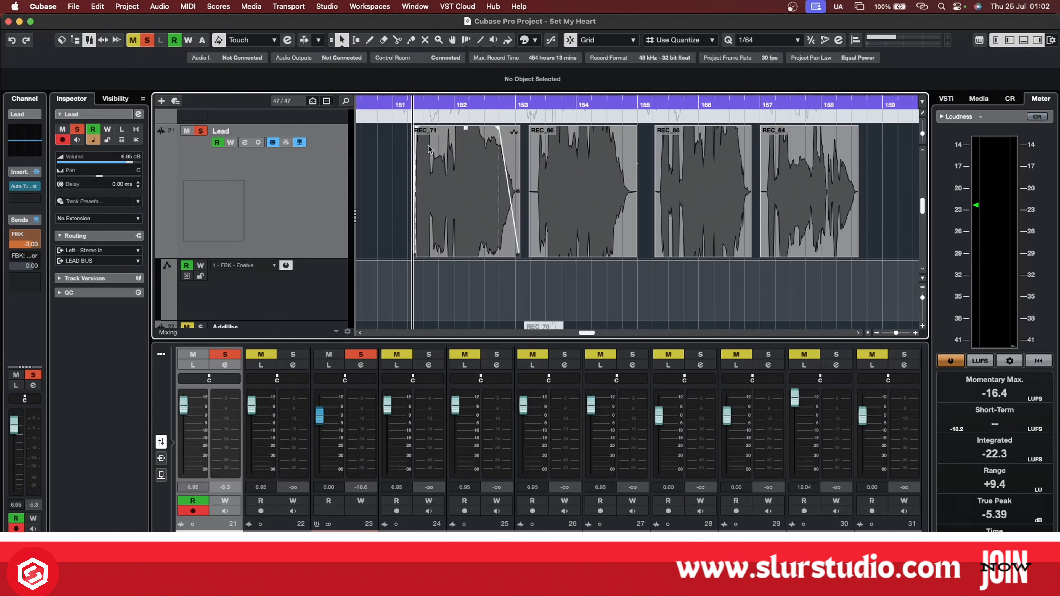
Audition the Lead phrases from bar 151, and examine the clips and the gaps between them up to bar 158.
click(447, 168)
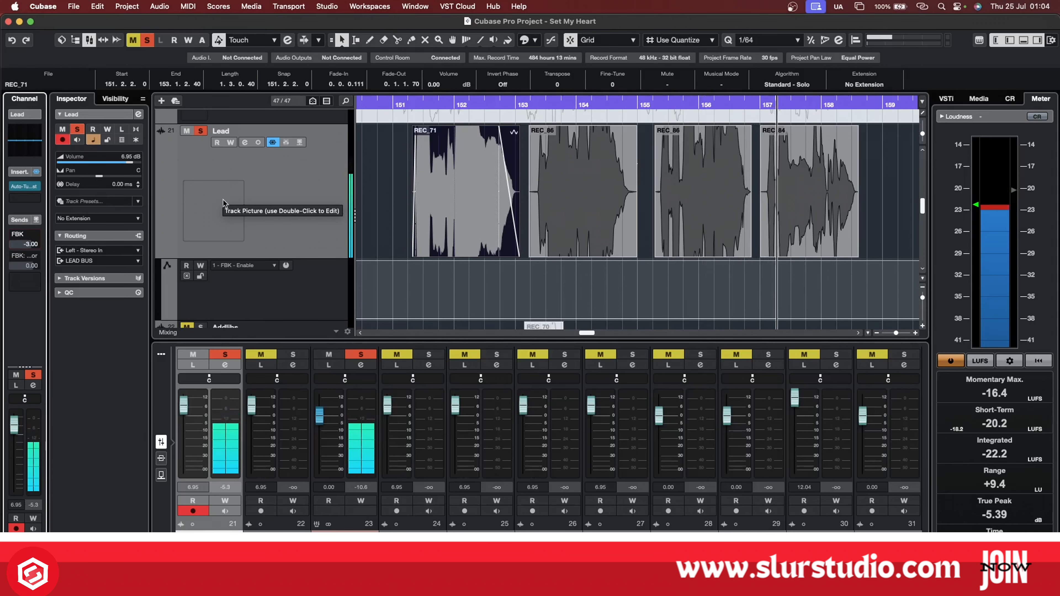
click(745, 128)
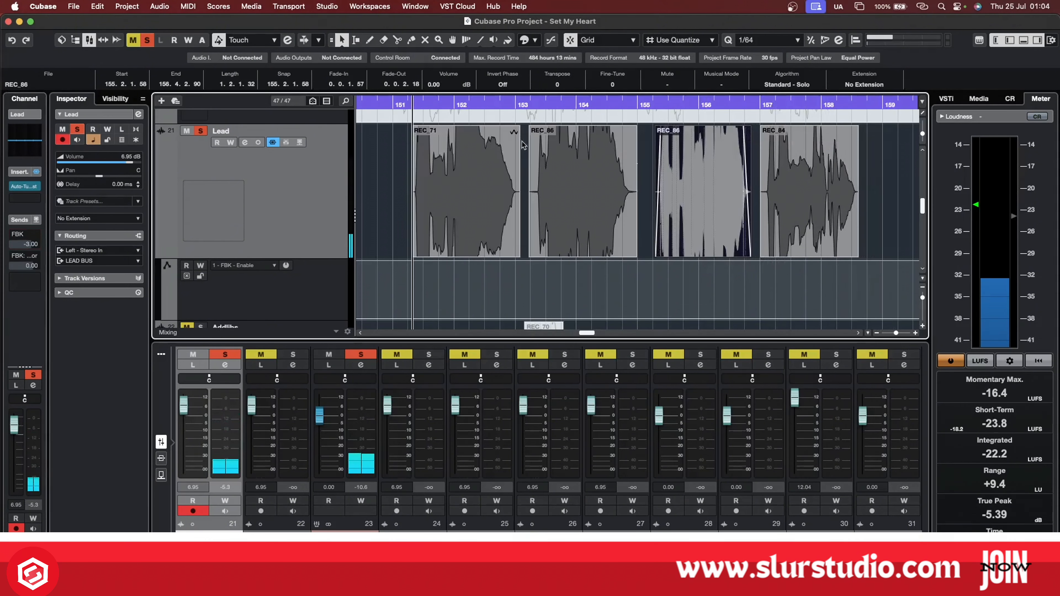
click(524, 156)
scroll(524, 157, up, 3)
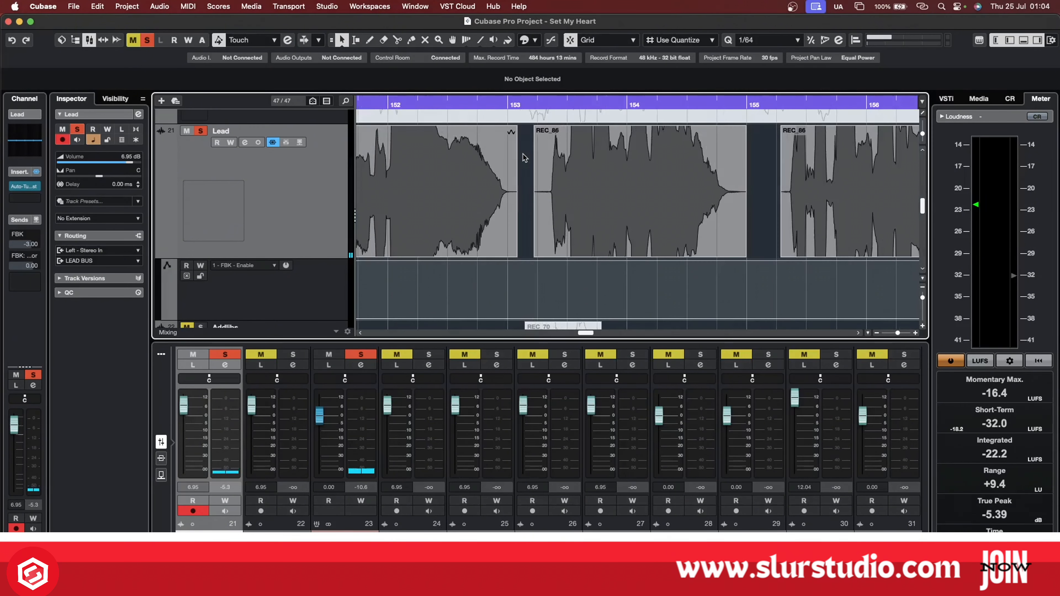
scroll(753, 206, down, 6)
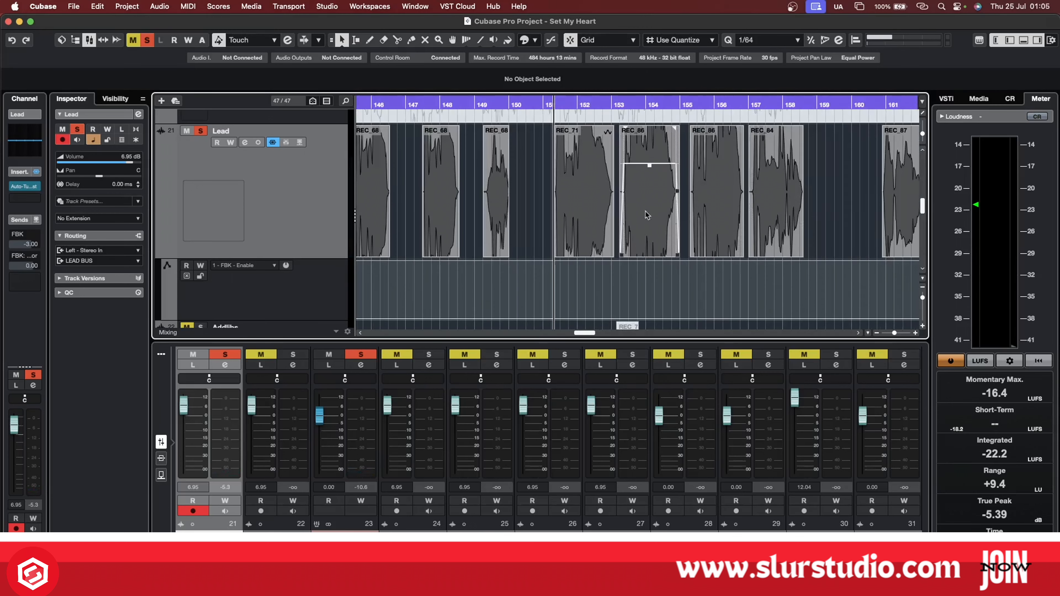
scroll(618, 172, up, 4)
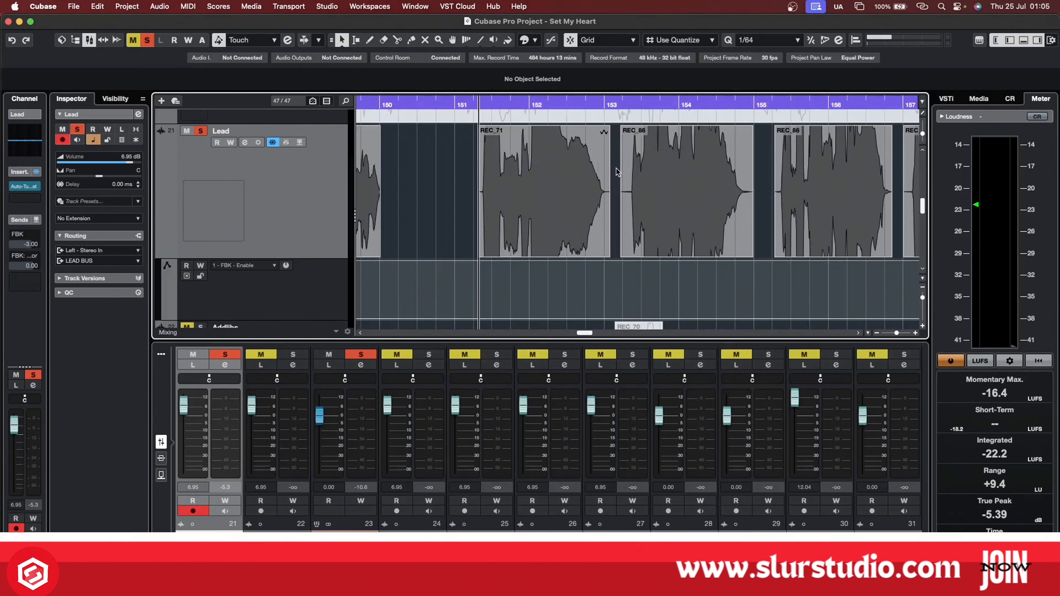
scroll(747, 183, right, 5)
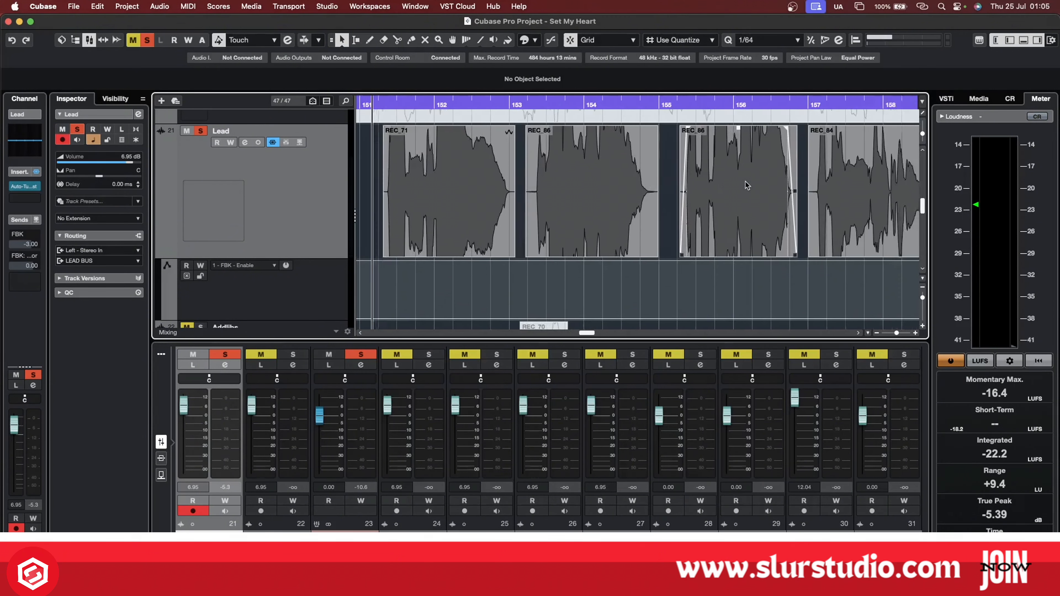
scroll(443, 159, down, 2)
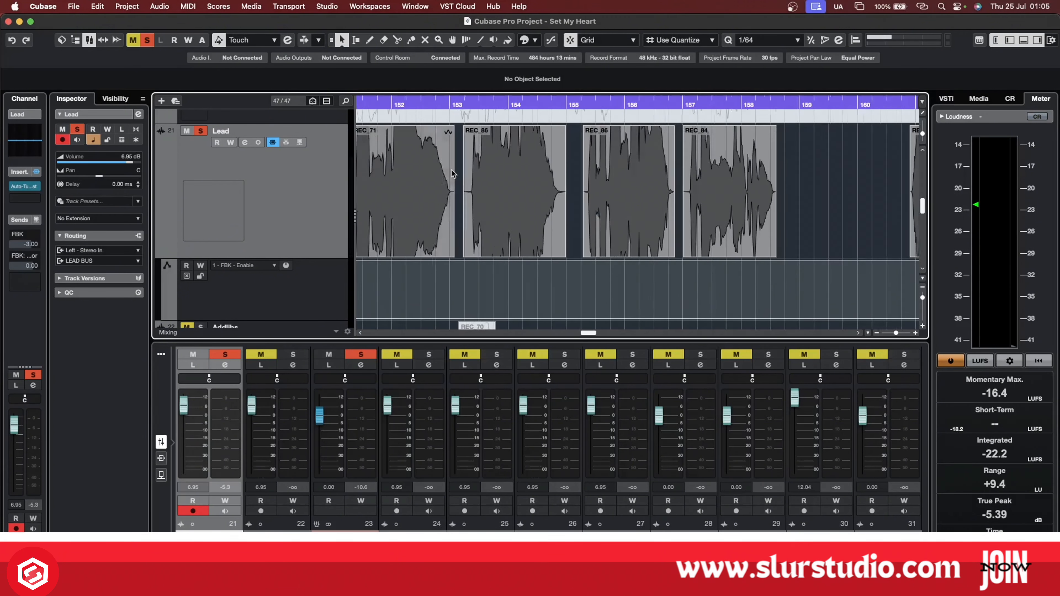
Inspect the REC_71 clip at bar 151 and select the REC_86 clip at bar 153 on the Lead track.
click(413, 172)
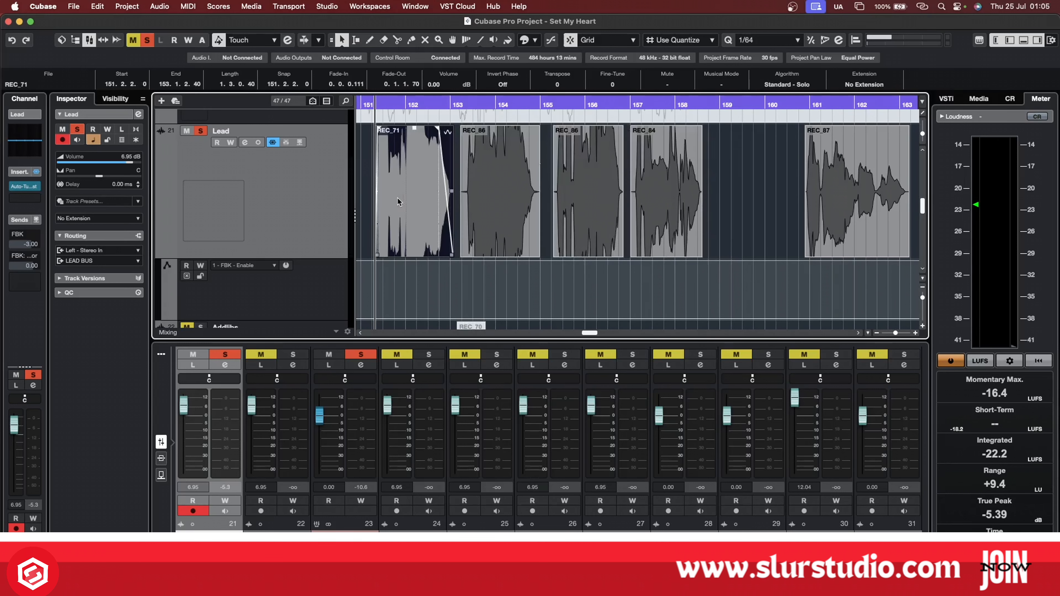
scroll(499, 205, up, 3)
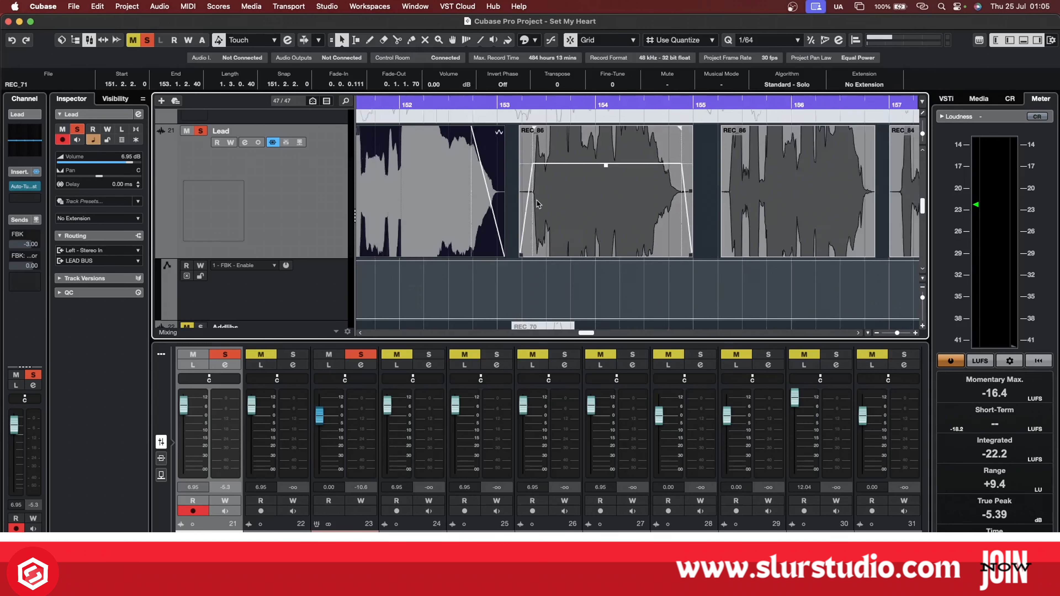
scroll(545, 173, down, 2)
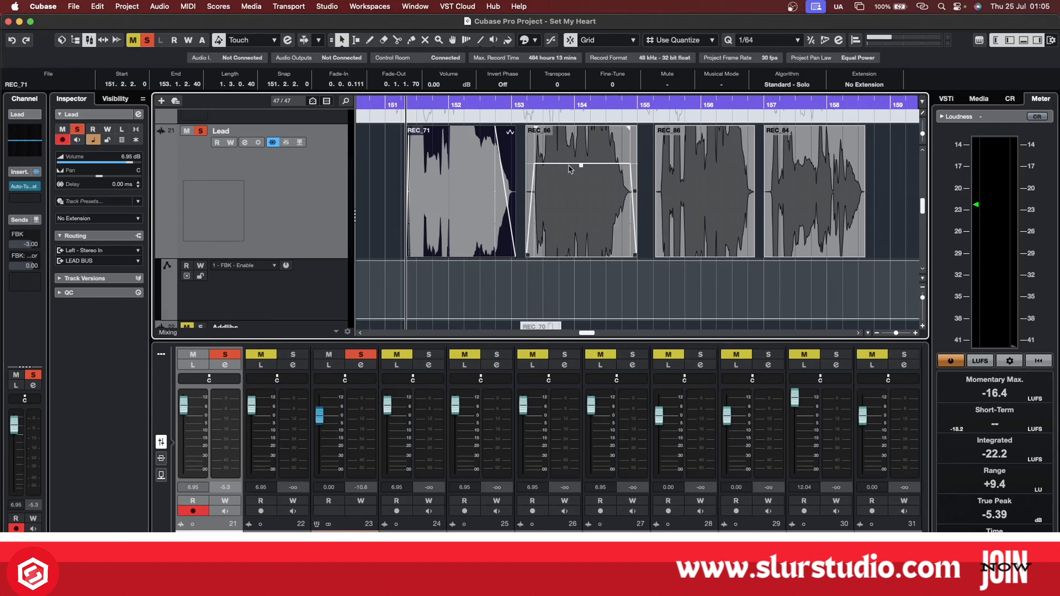
click(567, 190)
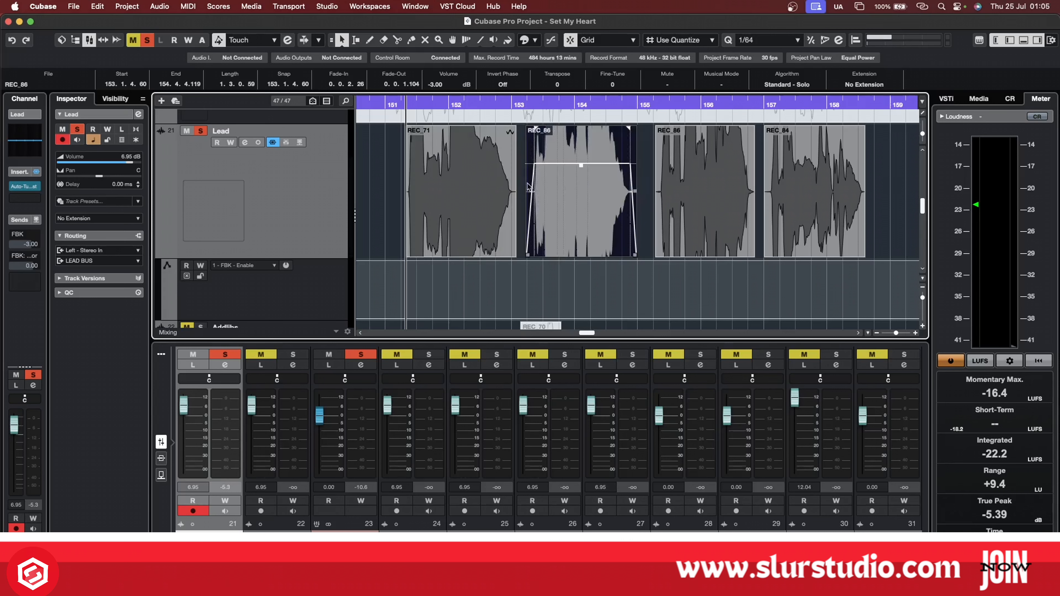
scroll(525, 187, up, 3)
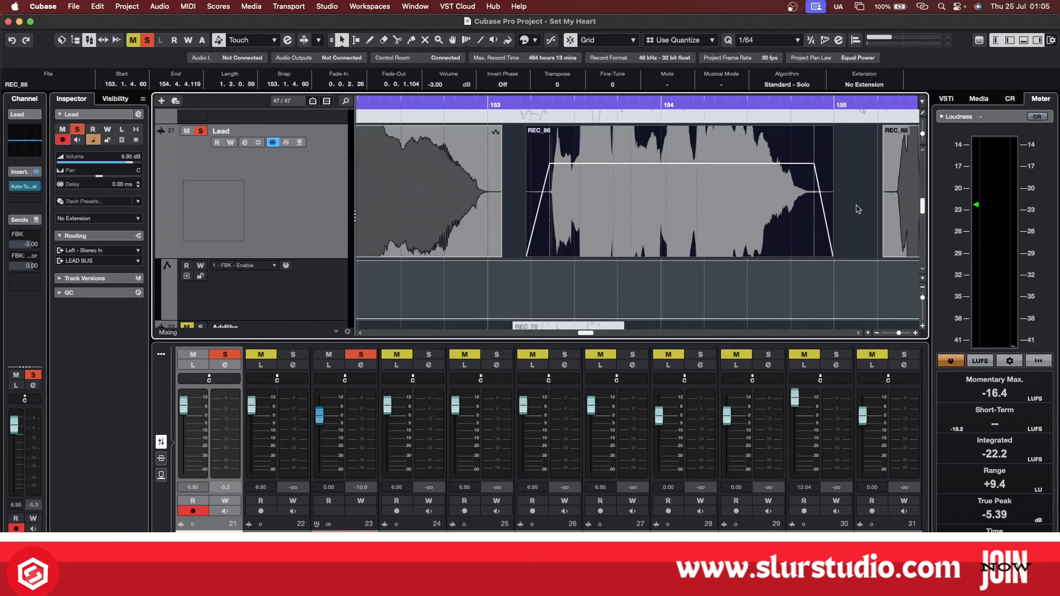
Inspect the feedback control of H-Delay on the FBK channel and close its window.
scroll(838, 205, down, 2)
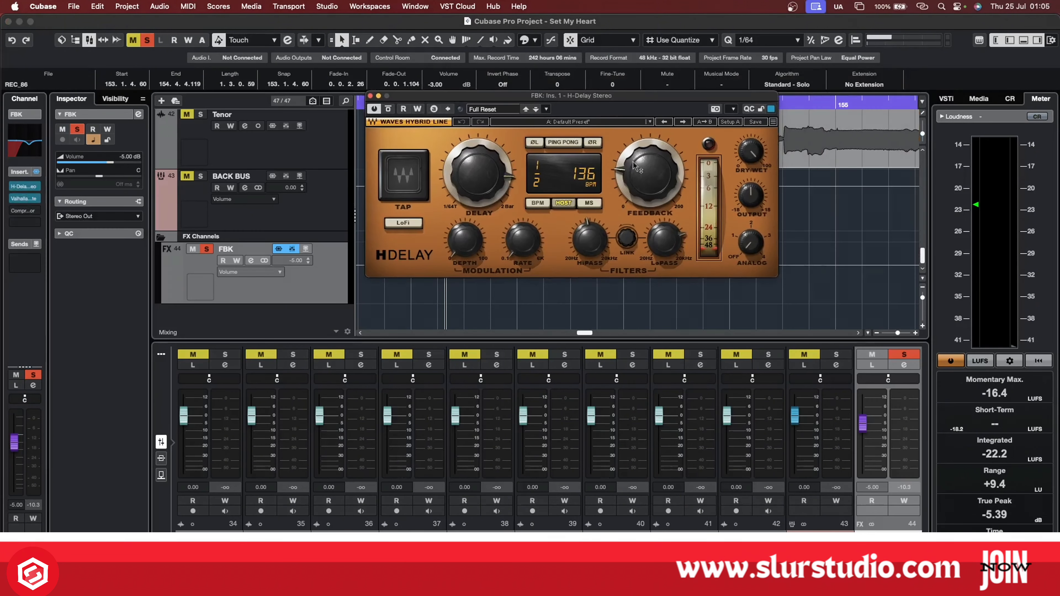
click(646, 176)
click(370, 95)
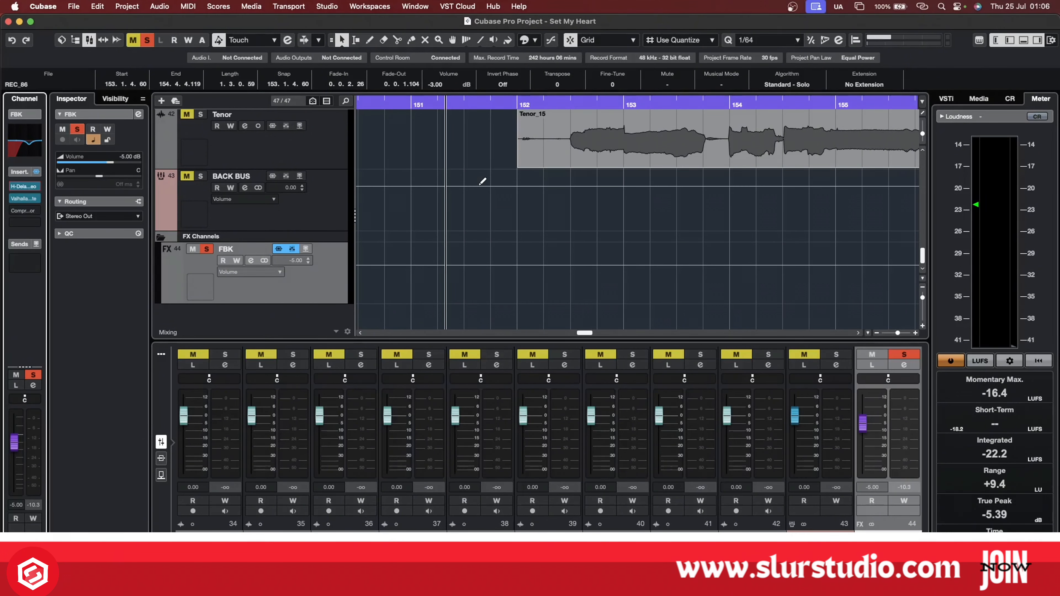
Return to the Lead track and examine the start and surroundings of the REC_86 clip at bar 153.
scroll(482, 182, up, 15)
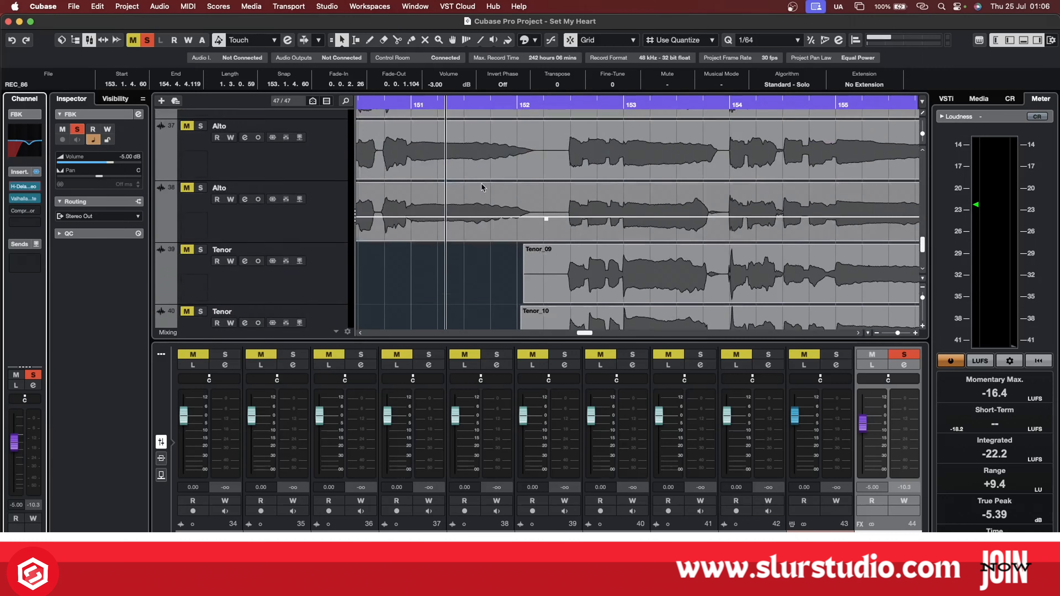
scroll(481, 188, up, 8)
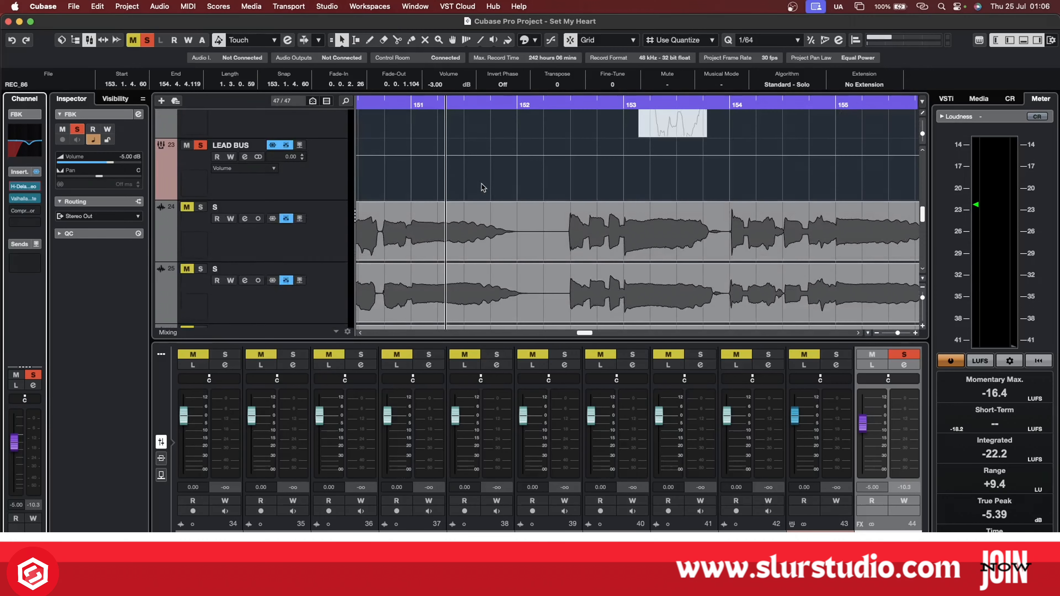
scroll(481, 187, up, 3)
scroll(482, 187, down, 3)
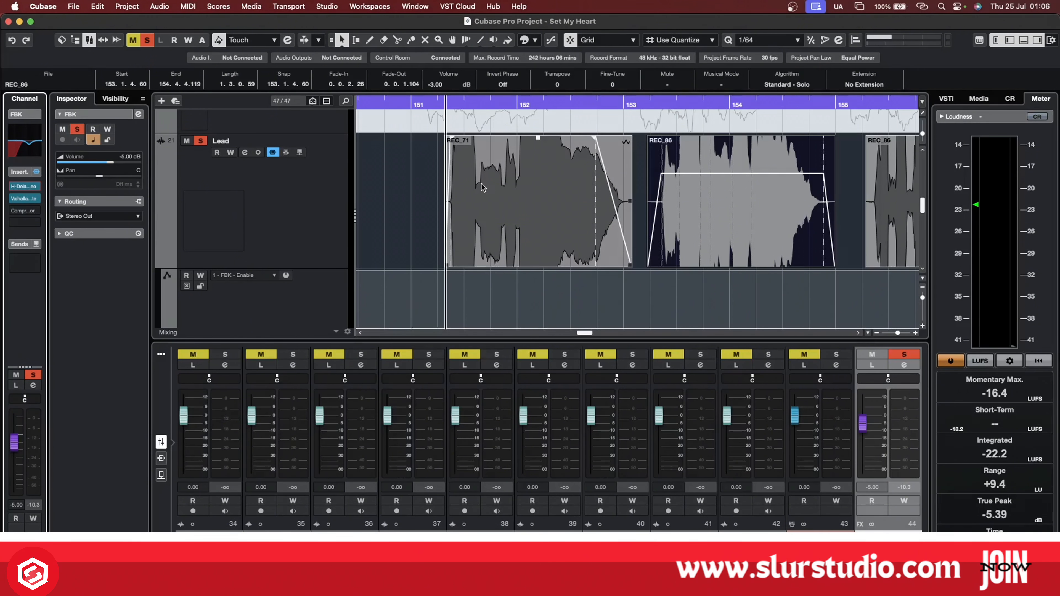
scroll(716, 196, up, 5)
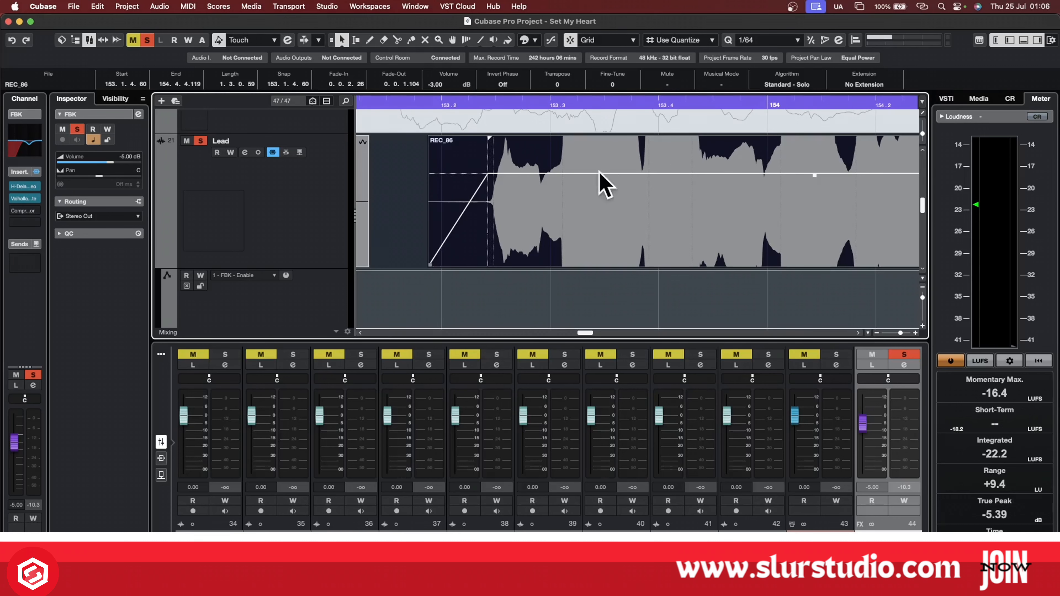
scroll(741, 183, down, 6)
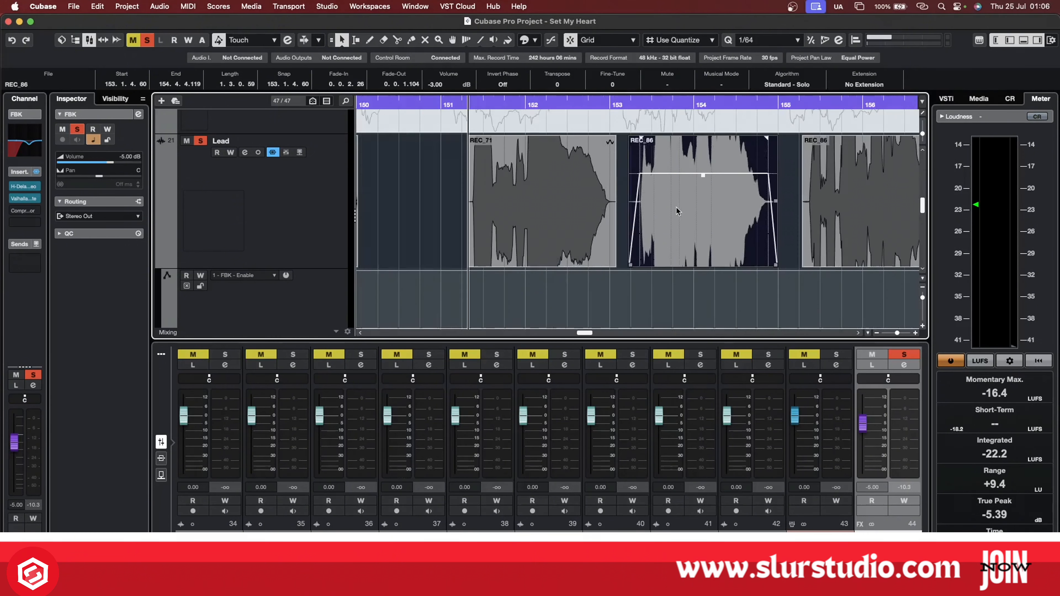
Select the Lead track and activate its send to the FBK channel.
click(469, 214)
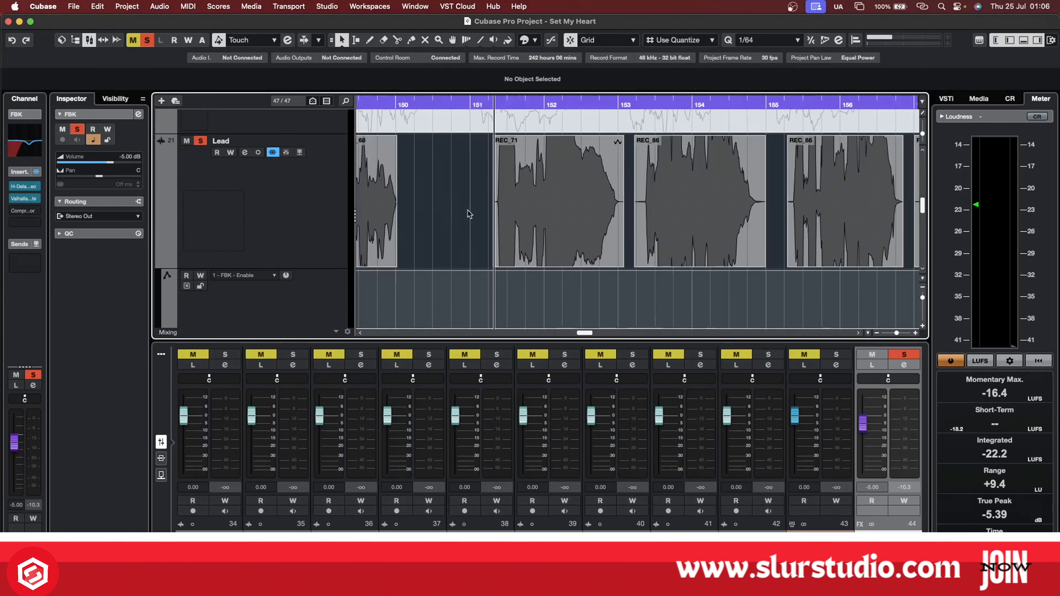
click(313, 220)
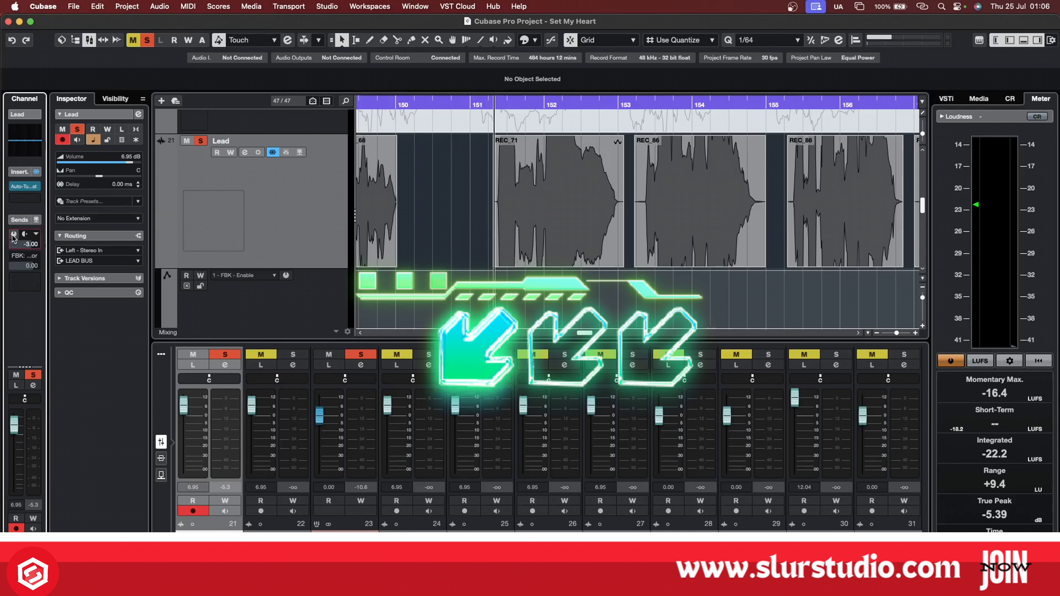
mouse_move(37, 233)
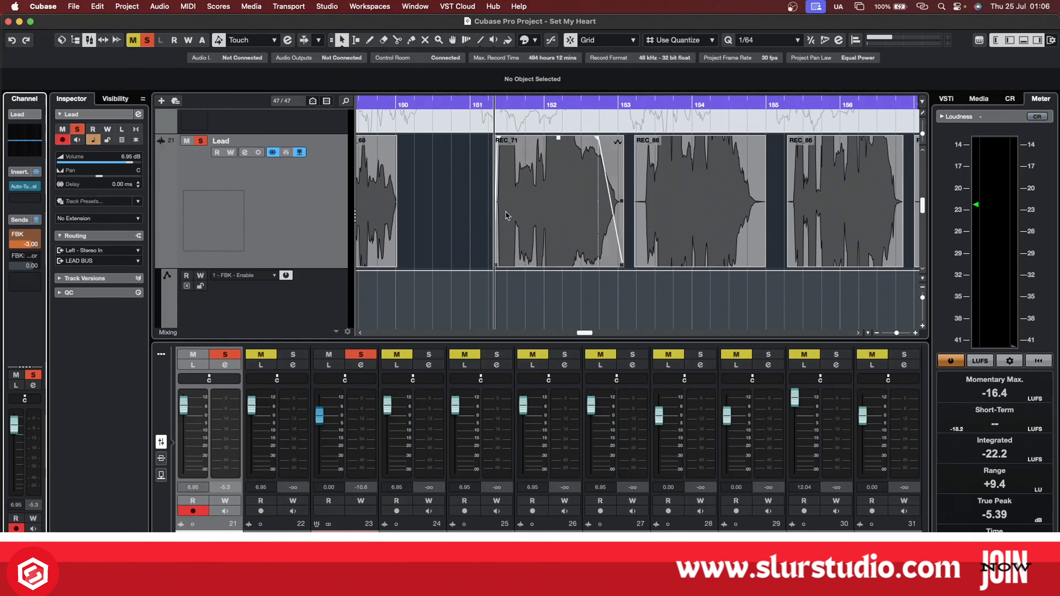
Audition the Lead phrases from the REC_71 clip at bar 151, and inspect the two following REC_86 clips.
scroll(550, 229, down, 1)
key(h)
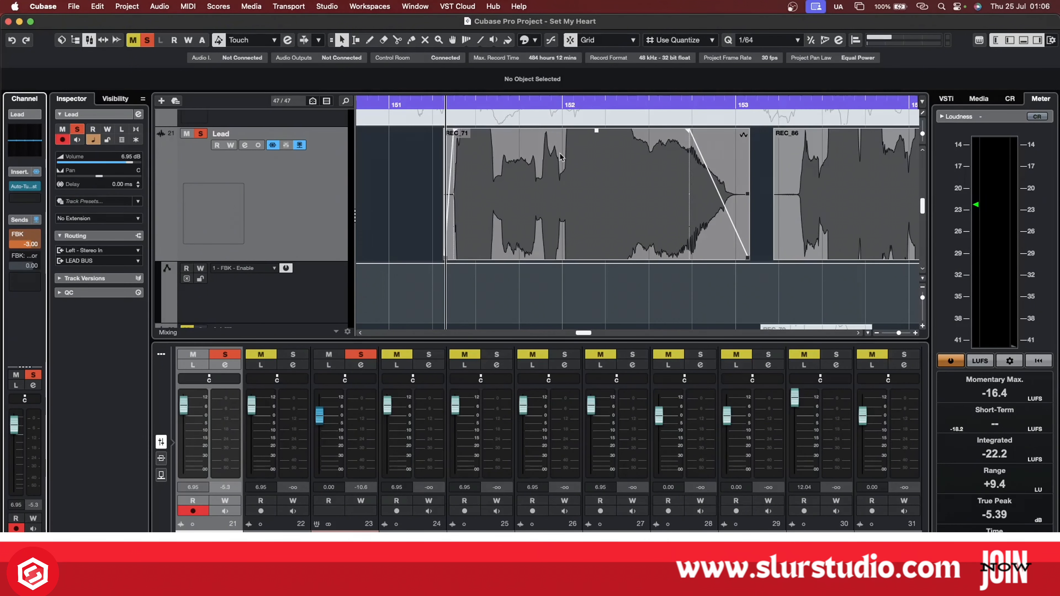
key(space)
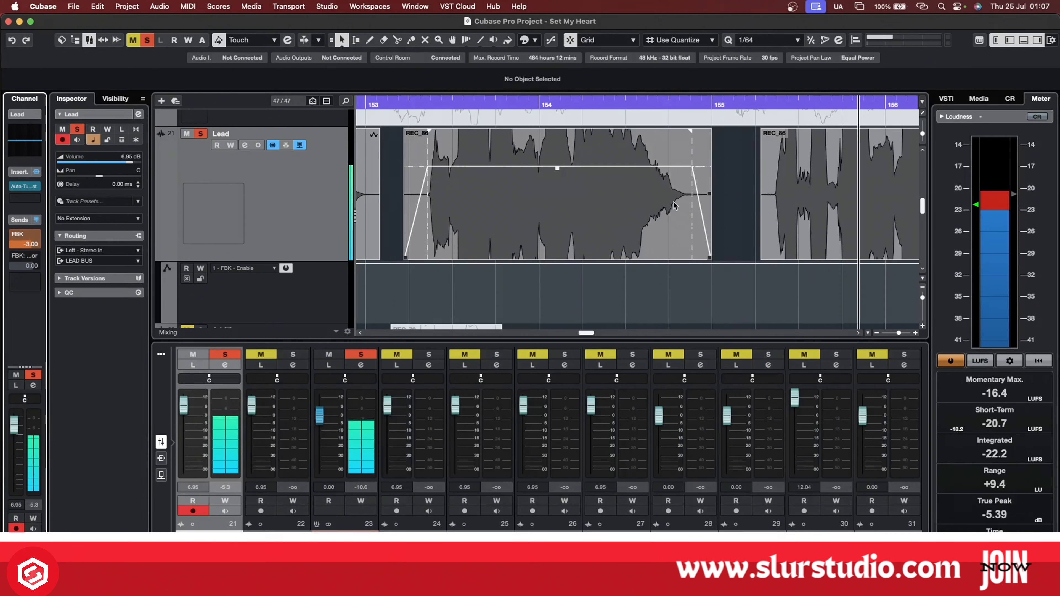
key(space)
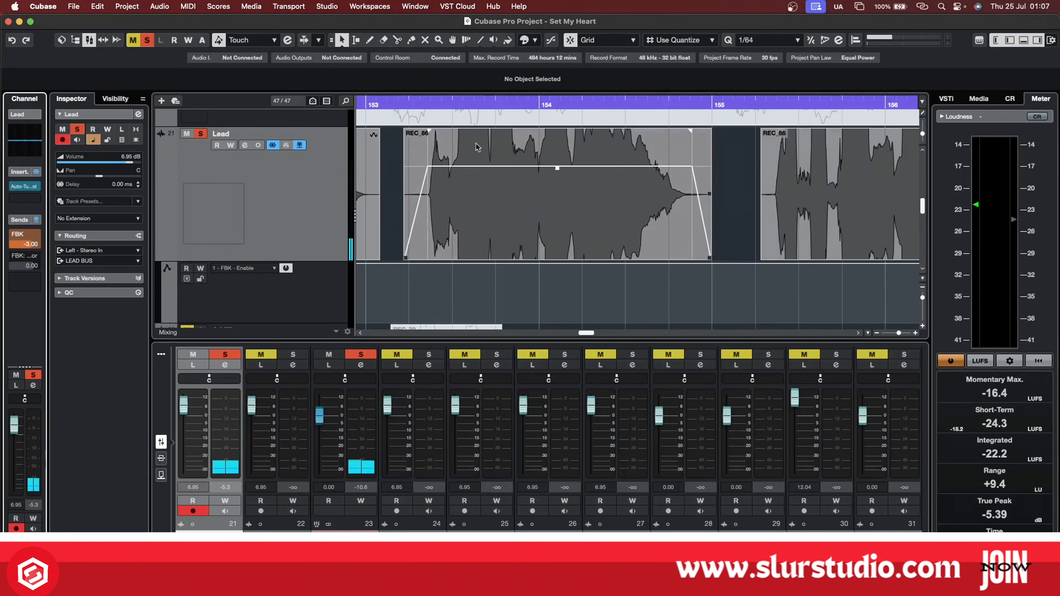
click(441, 152)
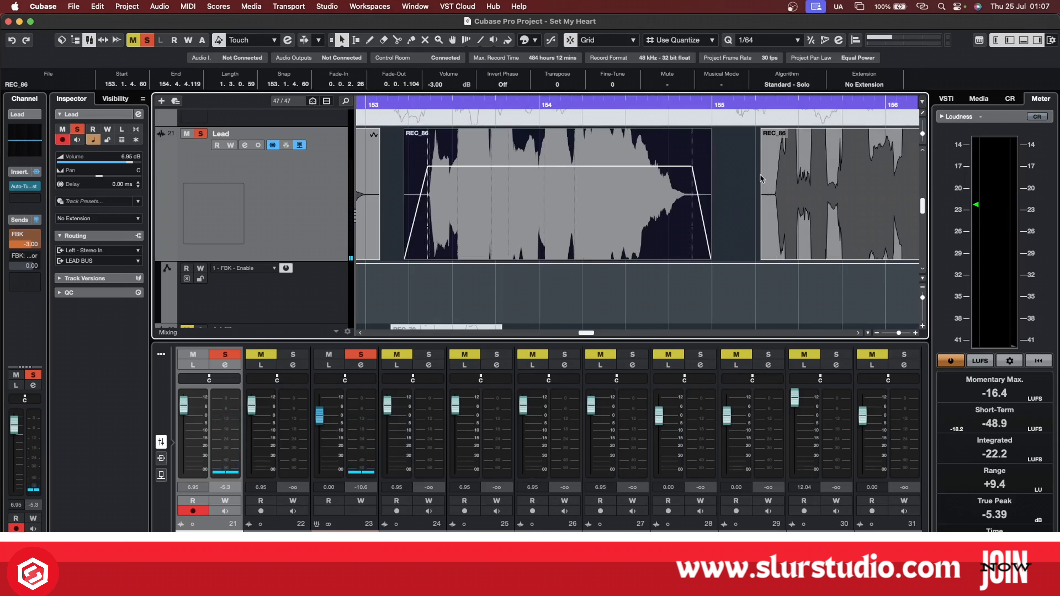
click(771, 183)
Select the FBK channel, turn on the Compressor in its third insert slot and open the plug-in window.
key(g)
scroll(693, 225, down, 5)
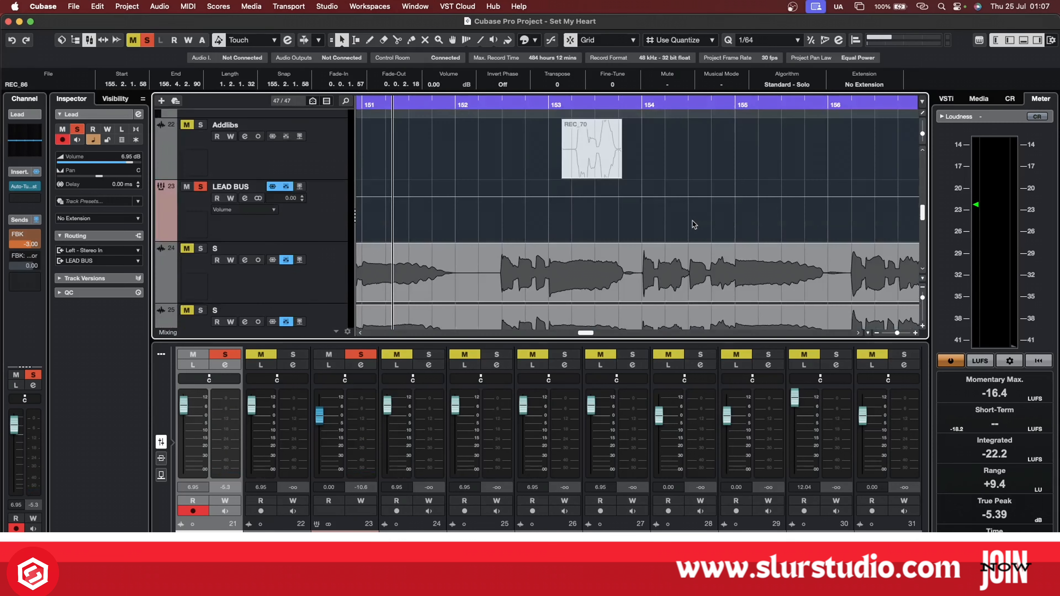
scroll(692, 225, down, 15)
click(285, 299)
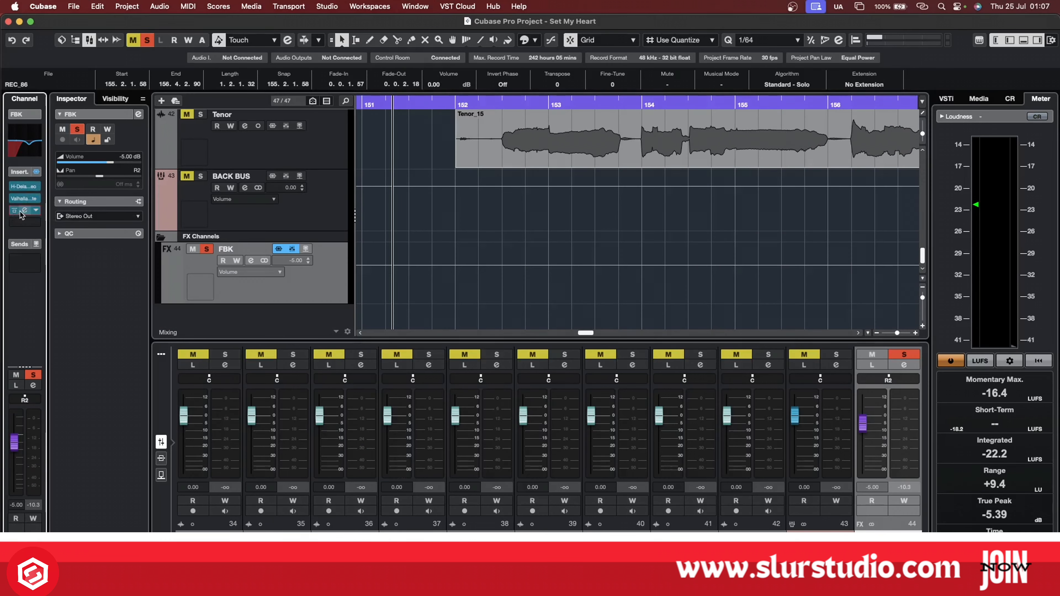
click(21, 212)
key(super+w)
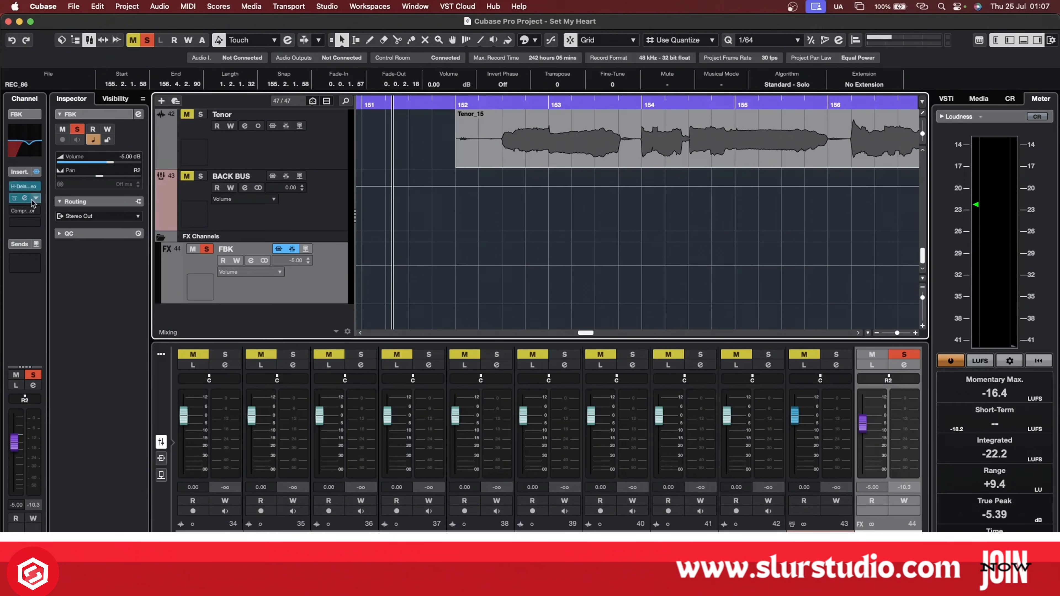
mouse_move(42, 191)
click(20, 211)
click(24, 212)
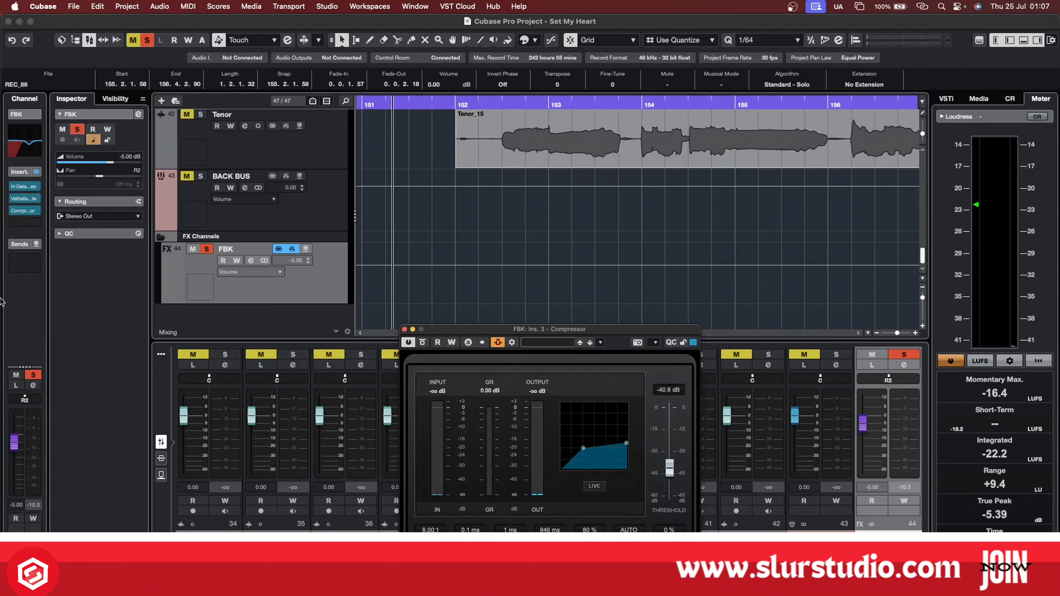
Arrange the Compressor window below the Lead track and inspect the REC_71 clip and the two REC_86 clips.
drag(454, 362, 334, 116)
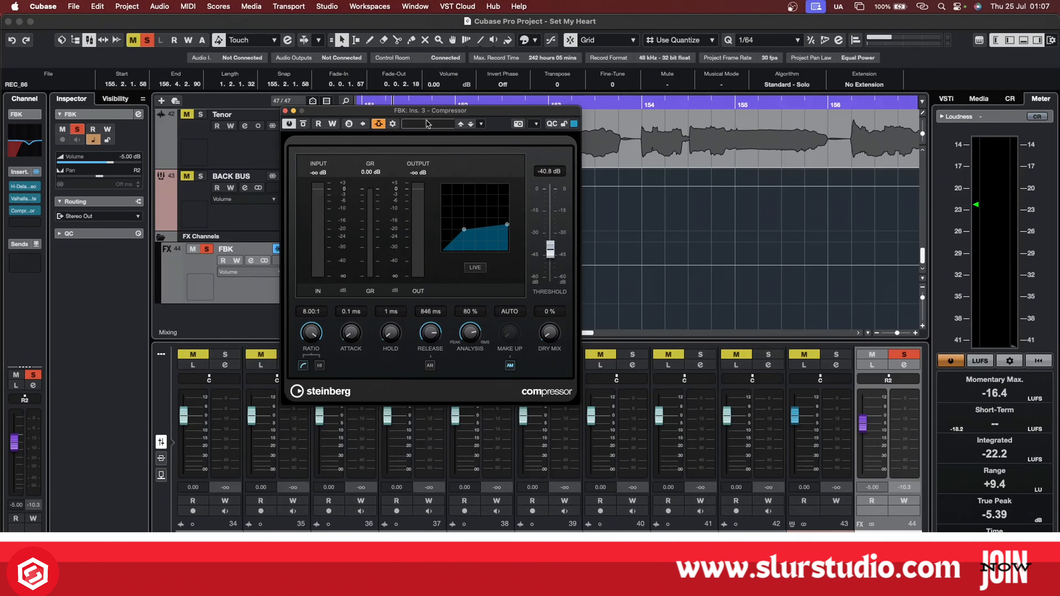
drag(436, 113, 459, 191)
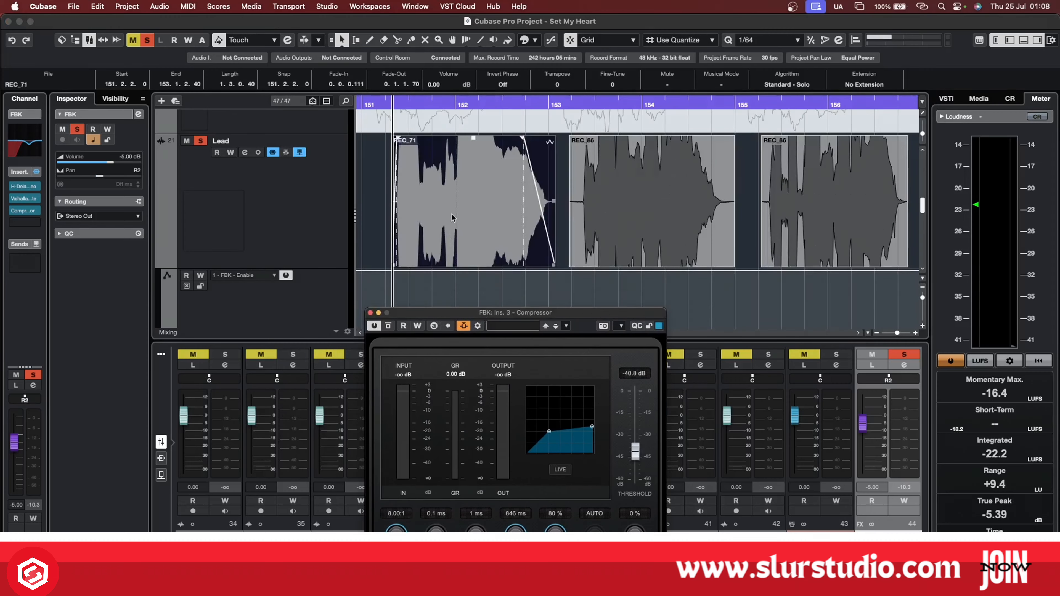
click(468, 210)
click(656, 208)
click(805, 206)
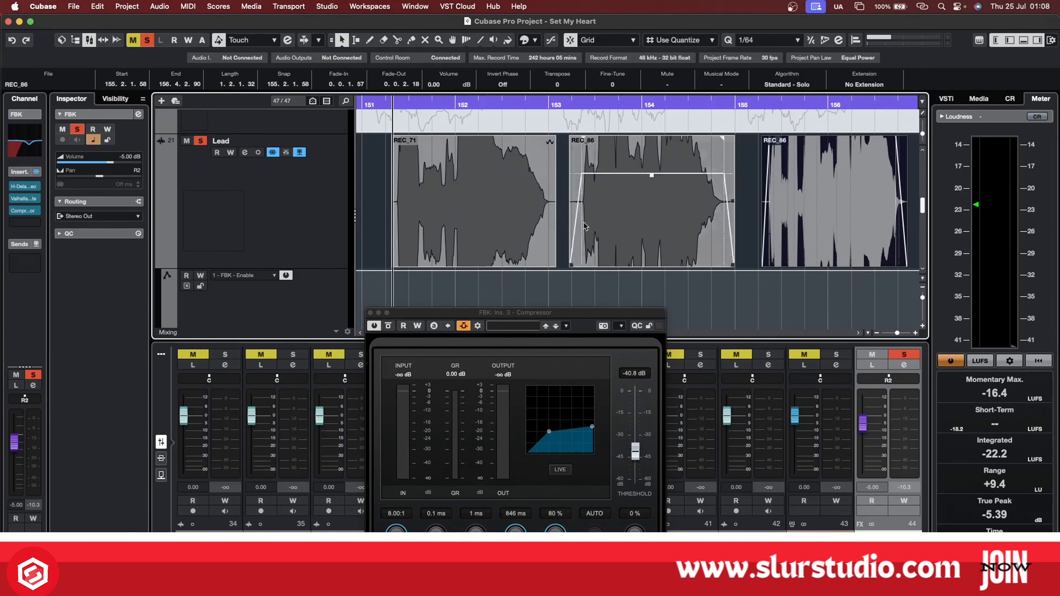
click(490, 224)
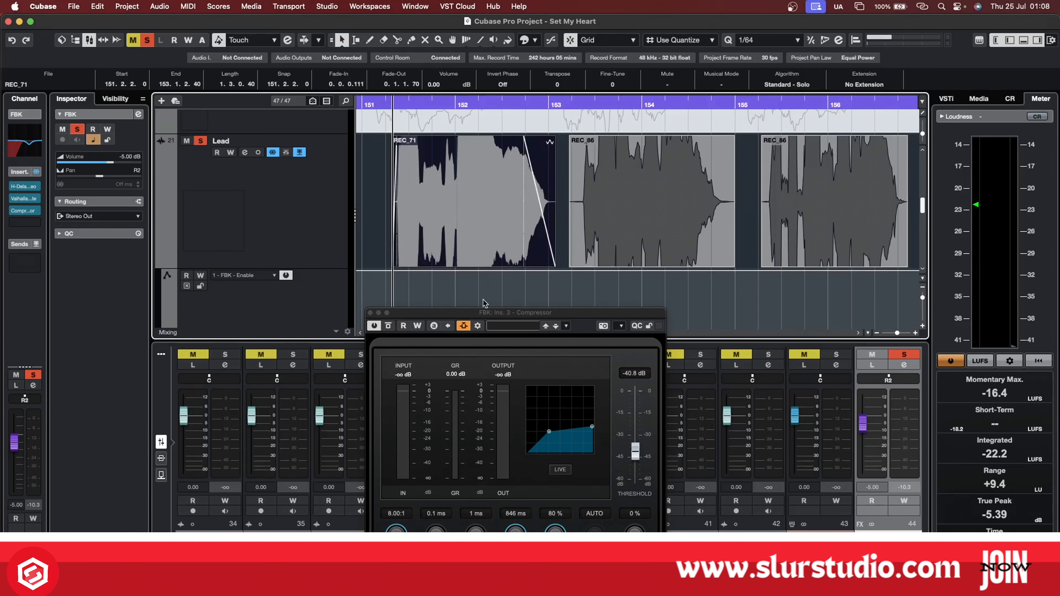
drag(484, 314, 499, 294)
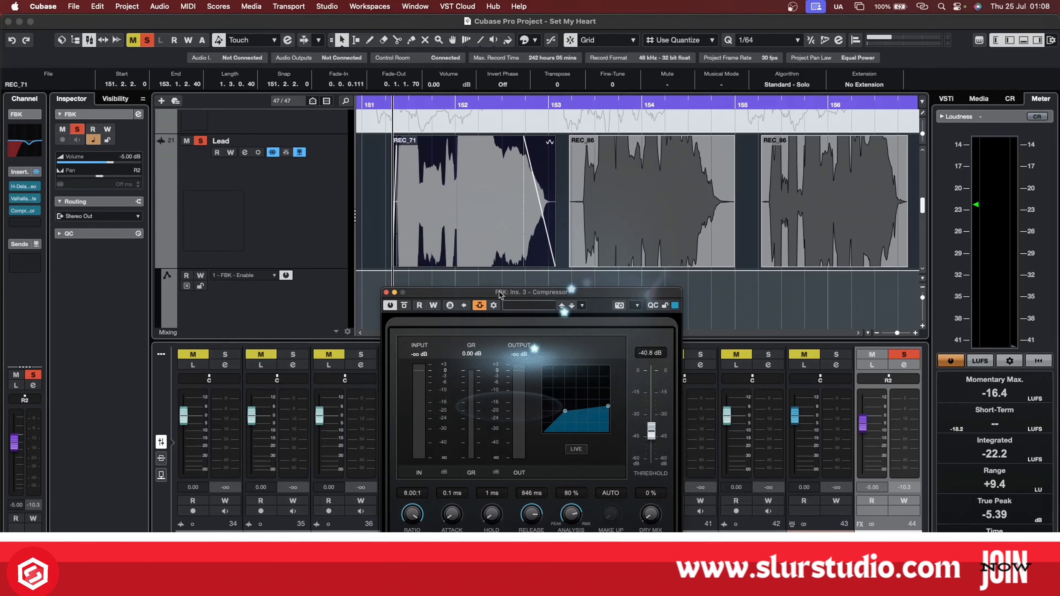
click(443, 267)
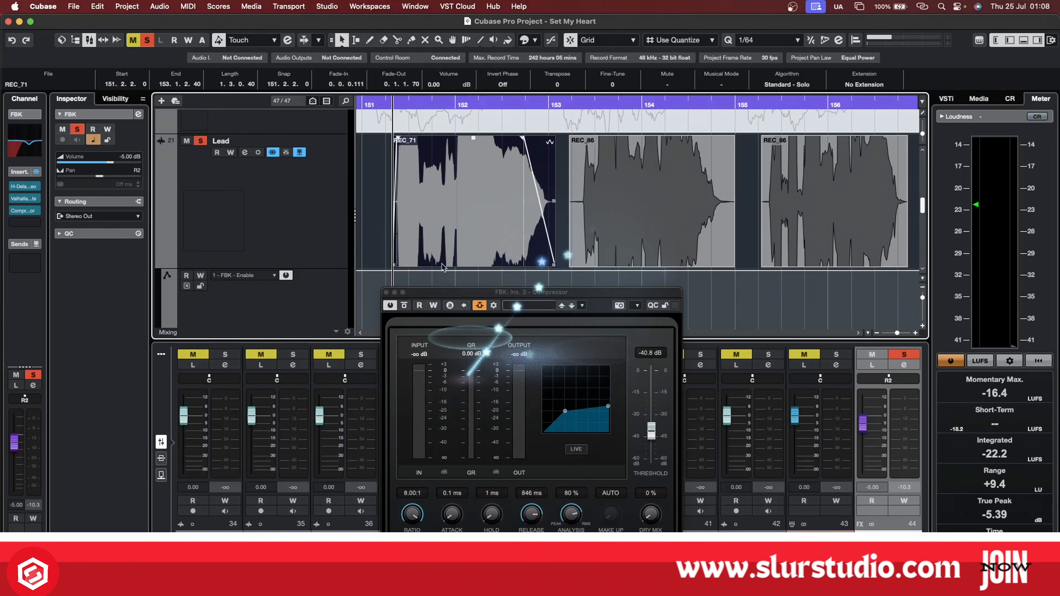
drag(548, 293, 512, 294)
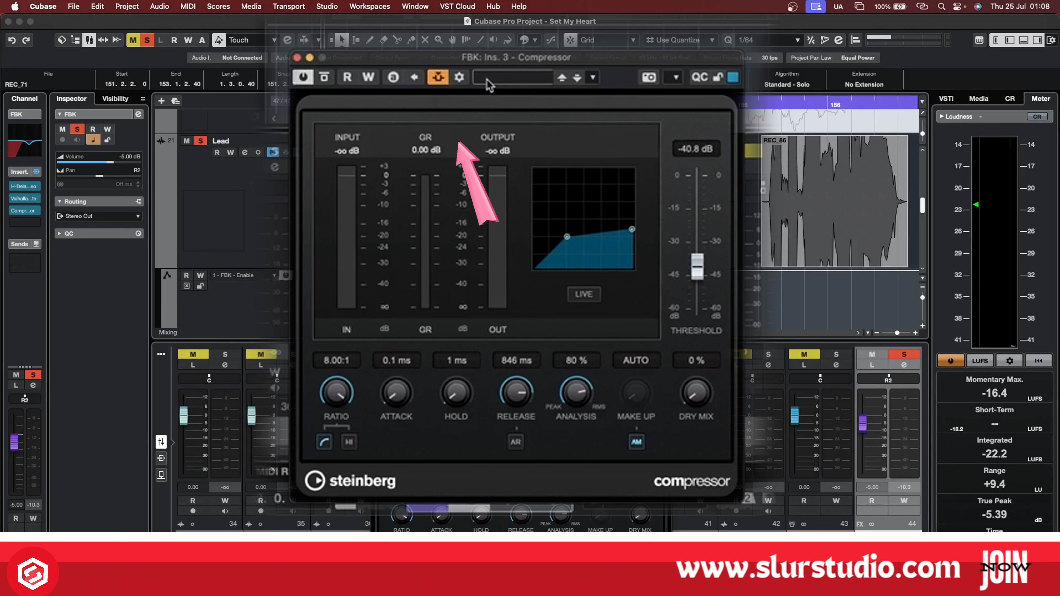
Add the Lead track as the Compressor's side-chain source, finding it with the search text "LEAD".
click(462, 80)
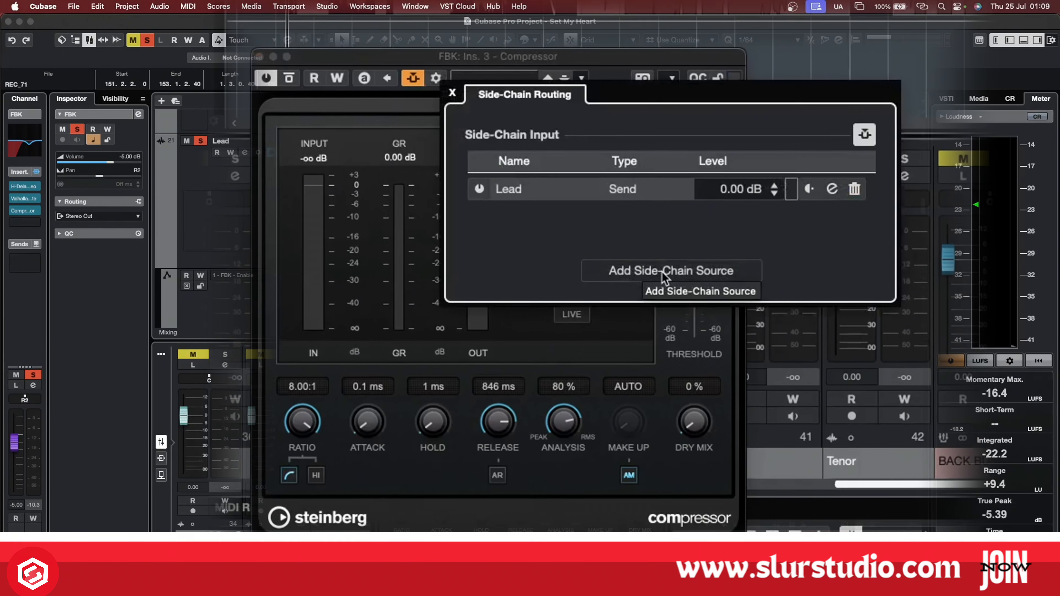
click(667, 269)
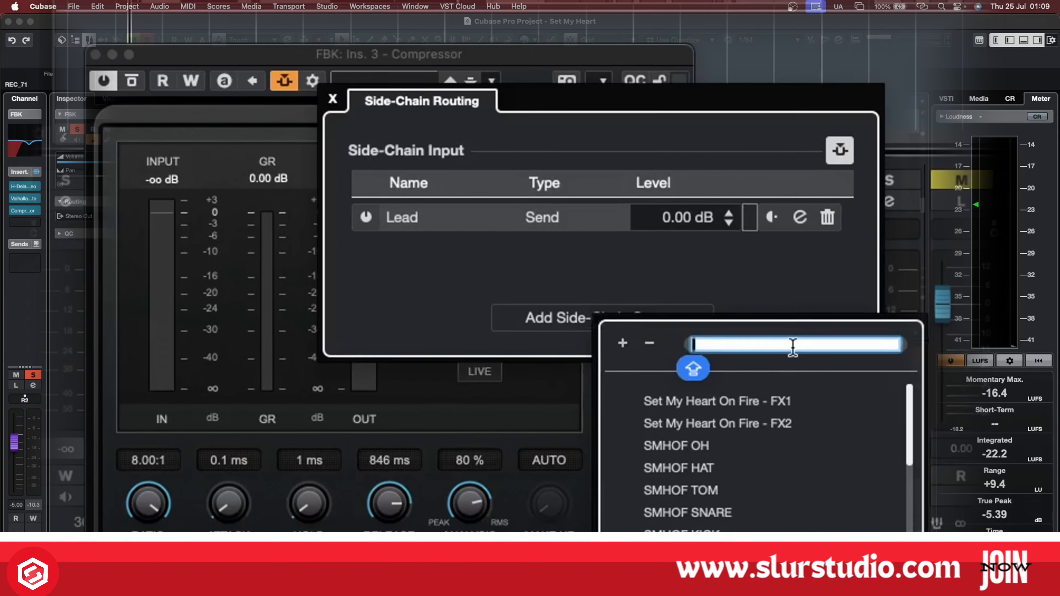
text(LEAD)
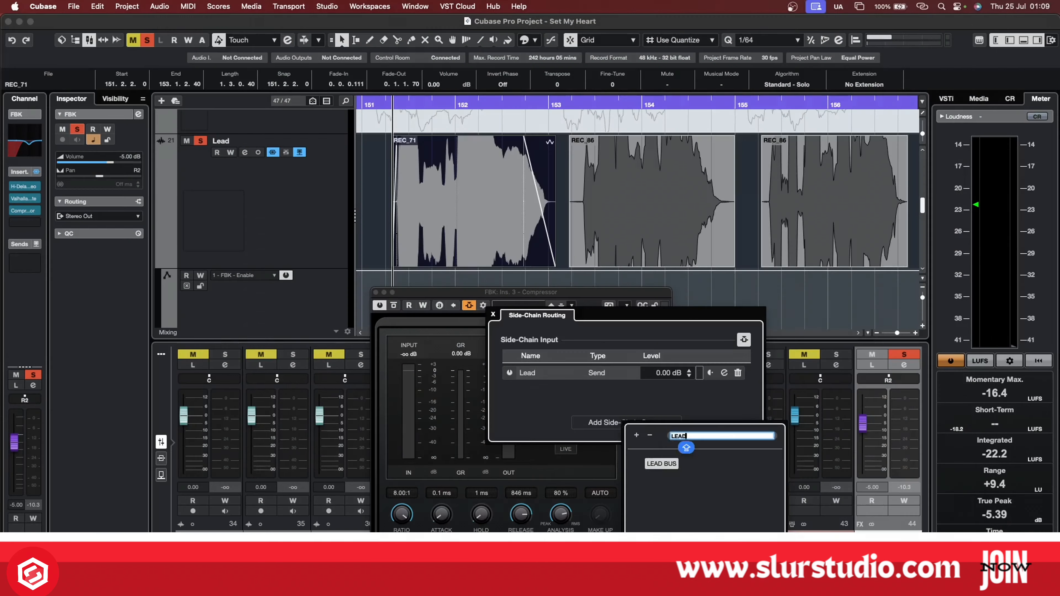
key(BackSpace)
key(BackSpace)
key(BackSpace)
key(BackSpace)
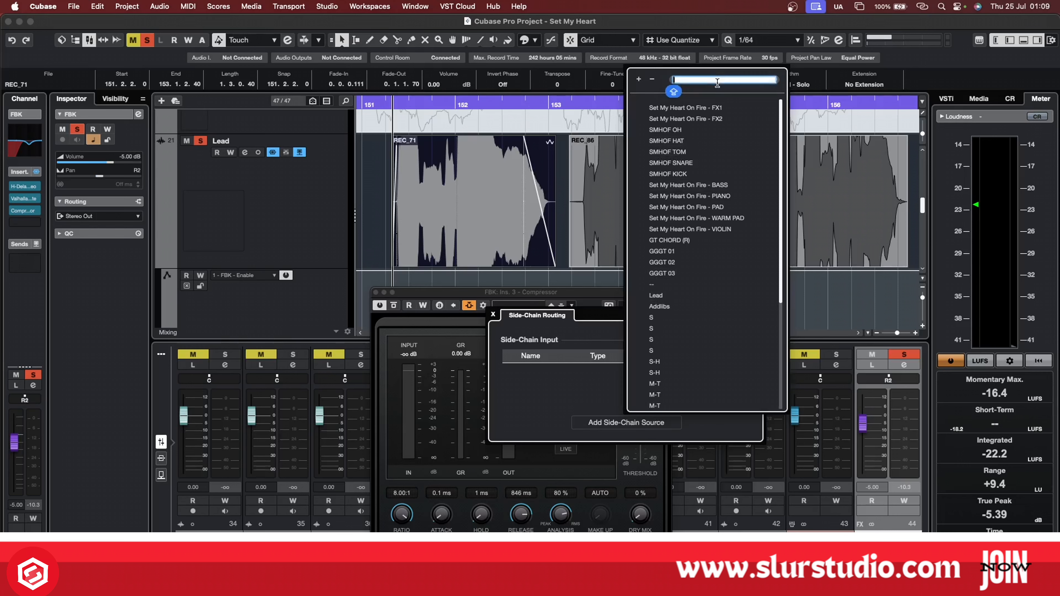
text(LEAD)
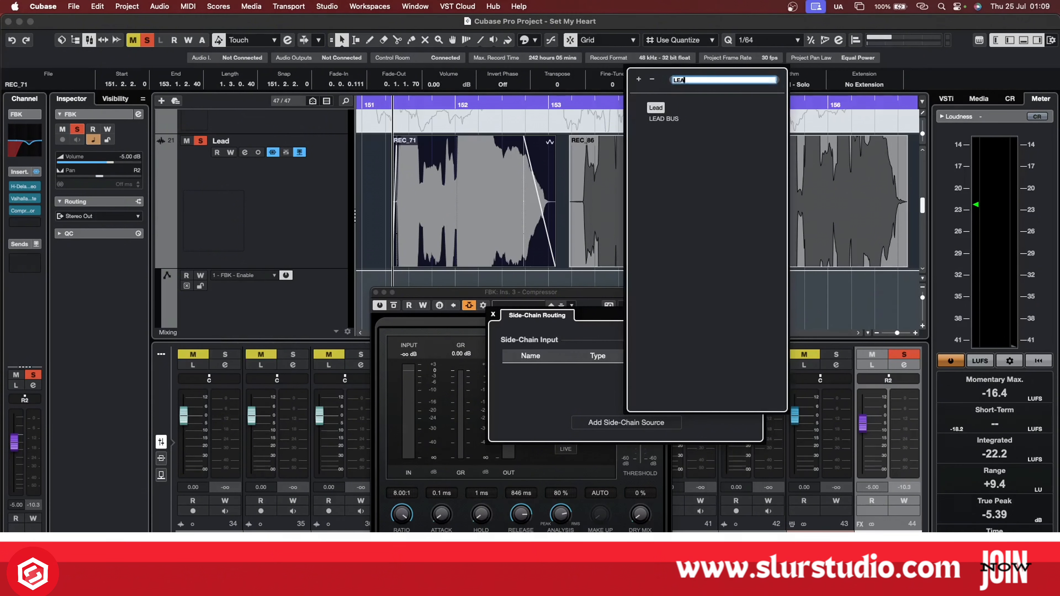
click(656, 108)
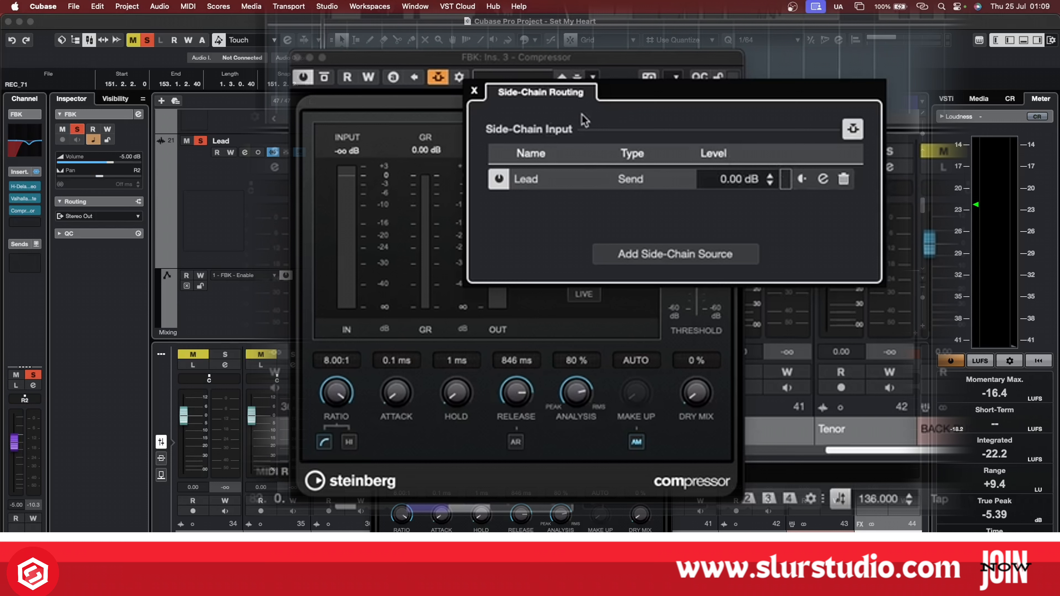
Try lowering the Lead side-chain send level to -1.83 dB, and reset it to 0.00 dB.
drag(741, 185, 736, 154)
double_click(728, 179)
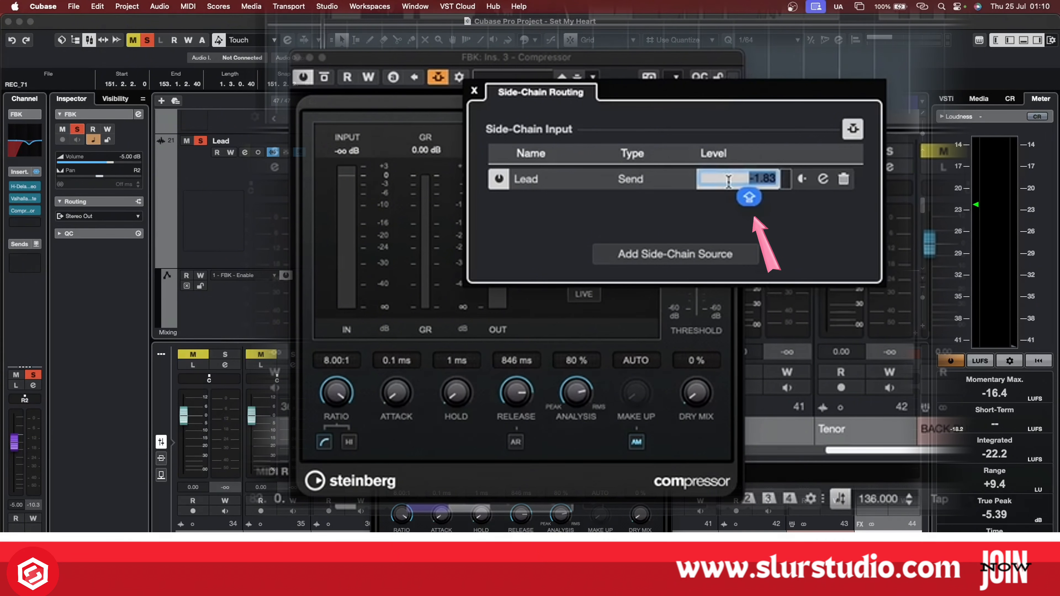
text(0)
key(Return)
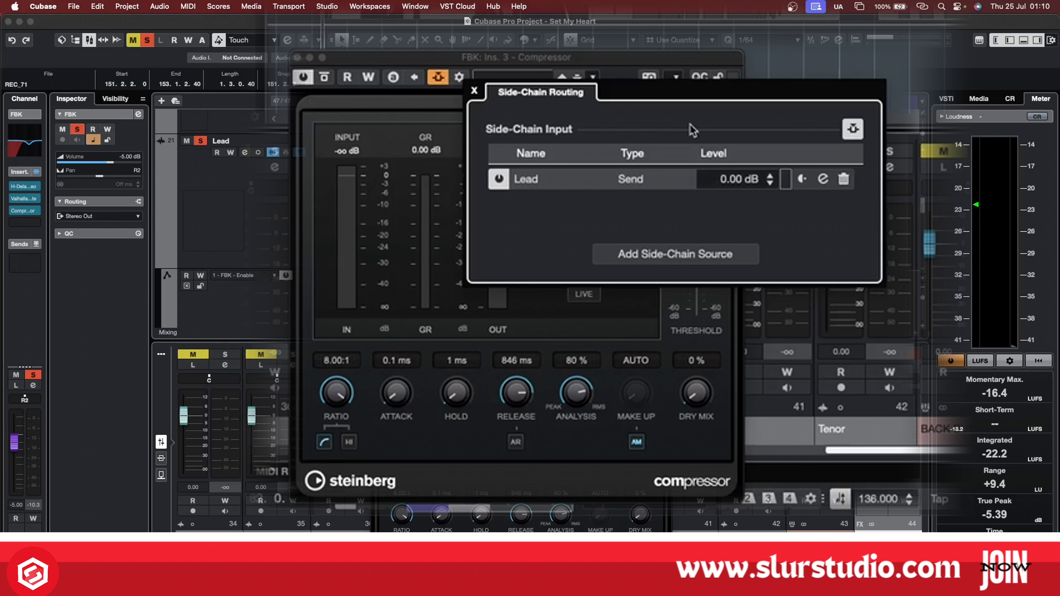
Close the side-chain routing, set the Compressor's threshold to -41.3 dB and release to 747 ms, and audition the Lead from bar 151.
click(590, 58)
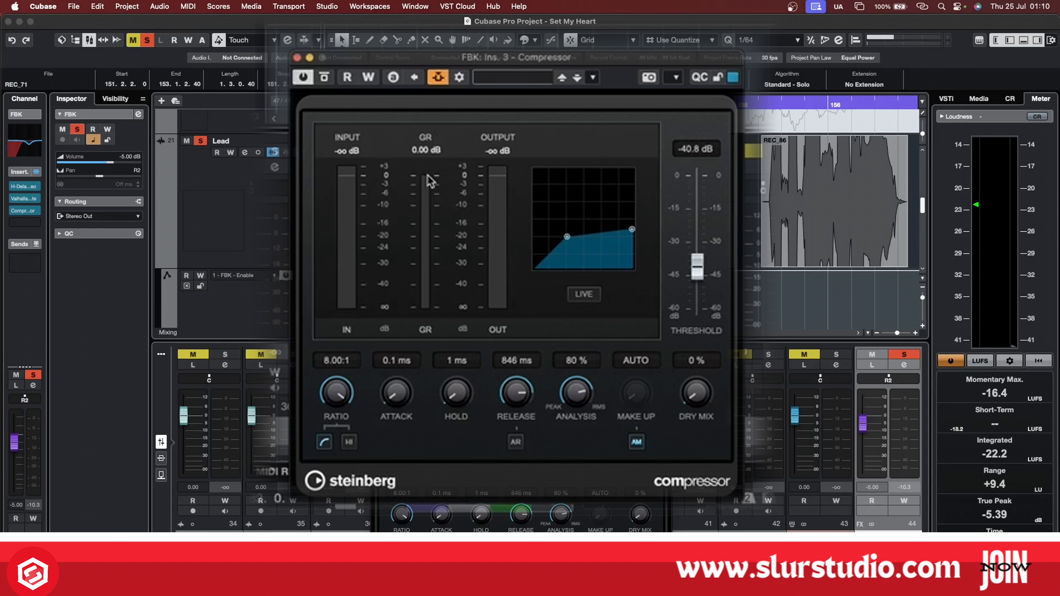
key(space)
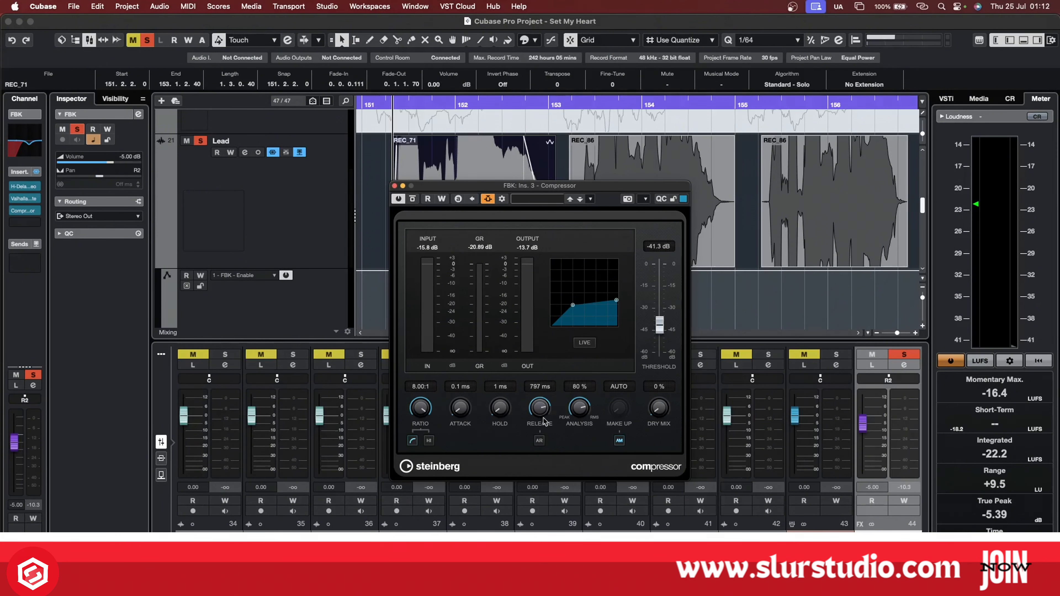
drag(544, 420, 513, 404)
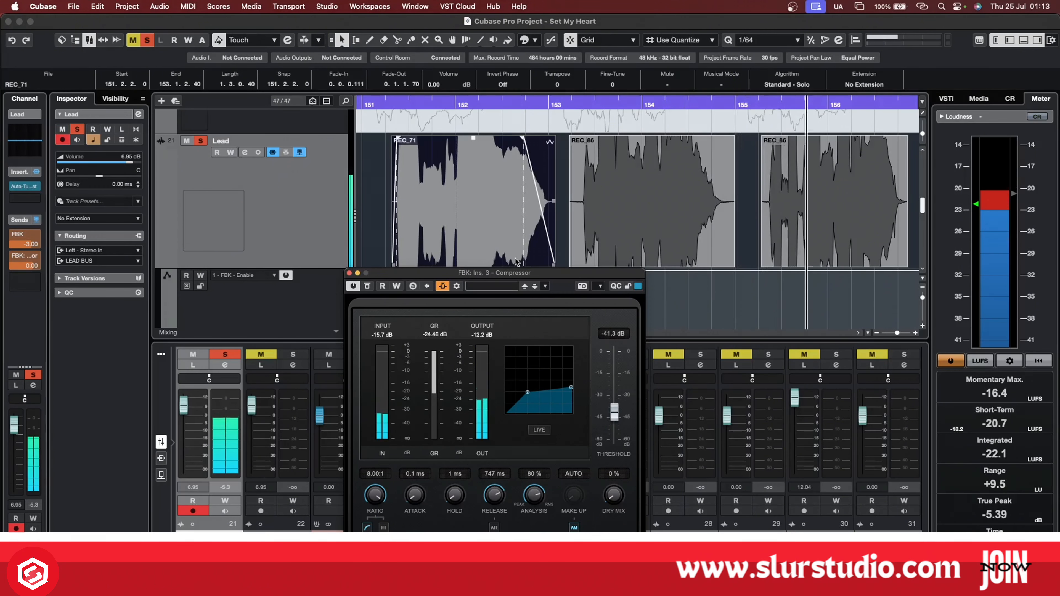
key(space)
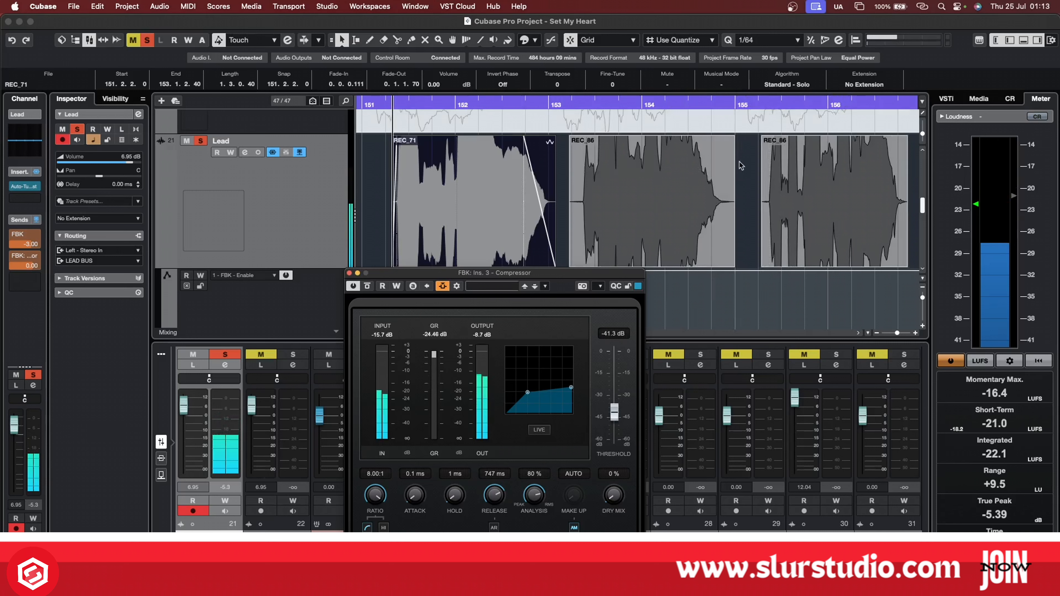
Examine the gap between the two REC_86 clips on the Lead track and select the clip at bar 155.
click(744, 177)
drag(743, 173, 749, 256)
mouse_move(727, 231)
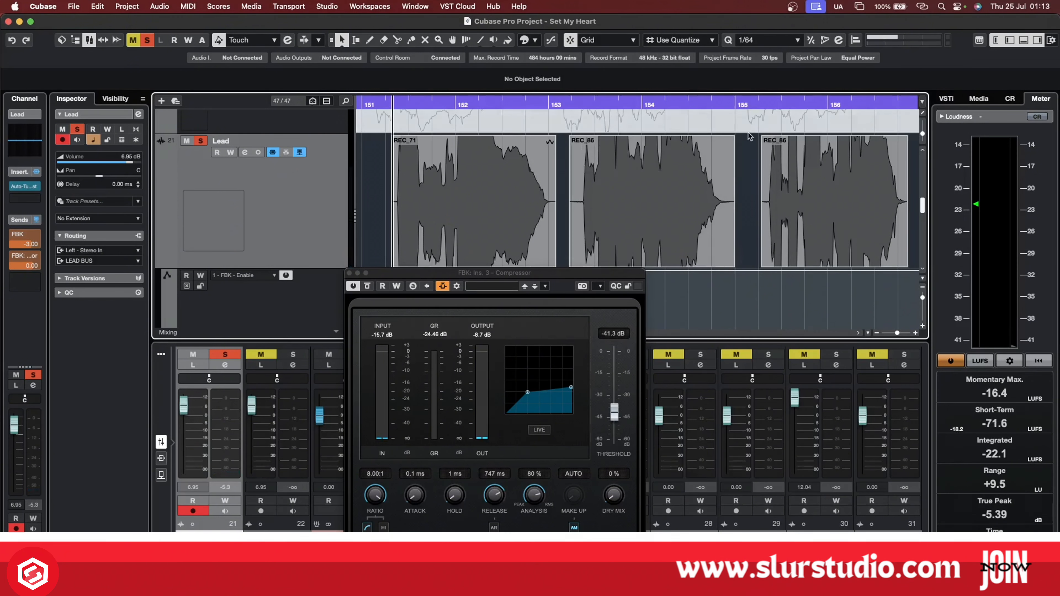
click(798, 184)
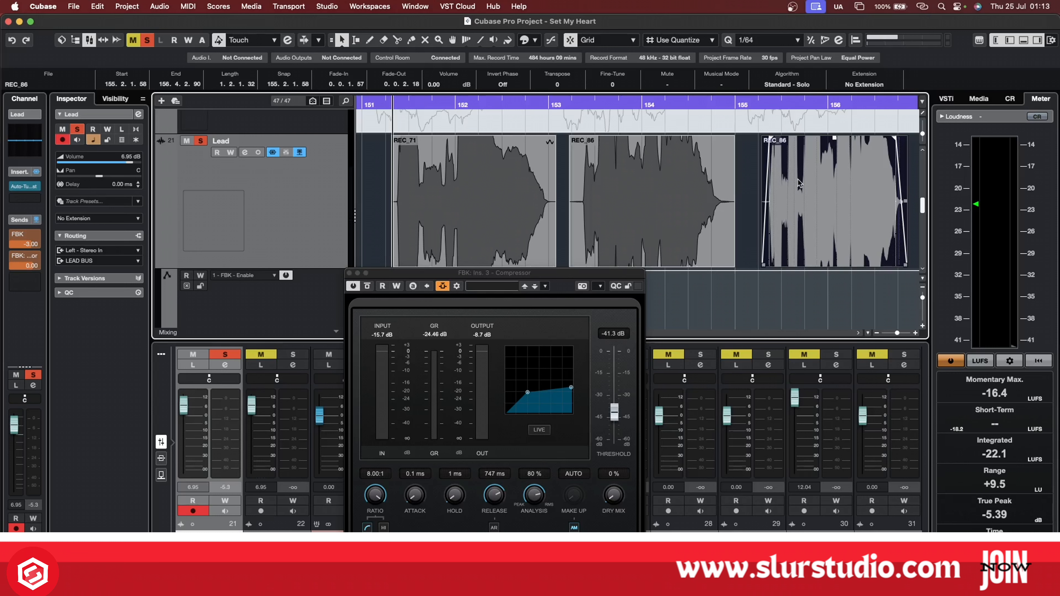
Move the Compressor window clear of the Lead track, then audition the vocal from bar 151 into the REC_86 clip at bar 153.
mouse_move(657, 238)
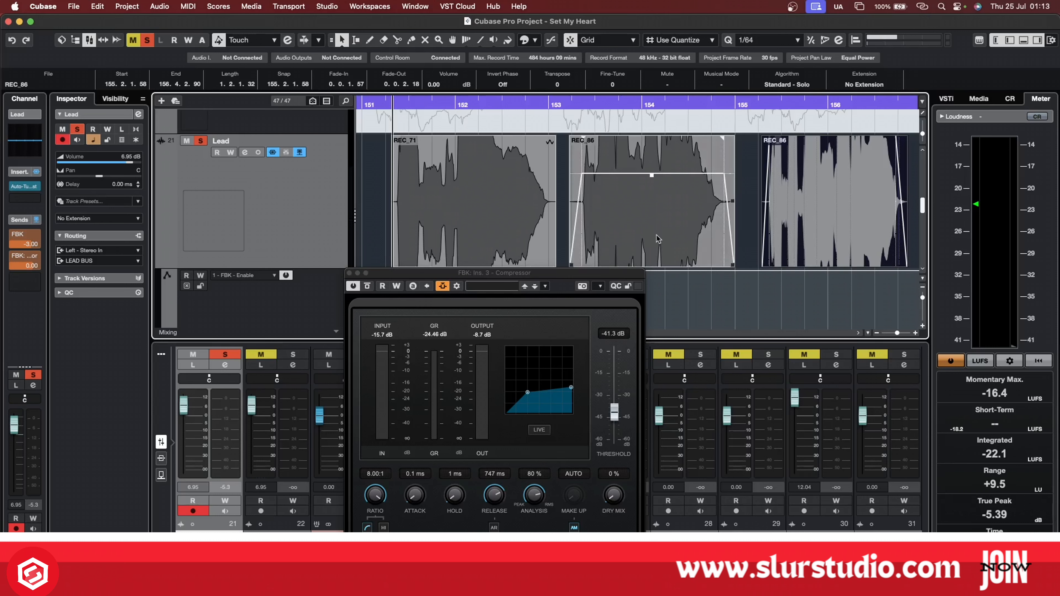
scroll(676, 243, left, 2)
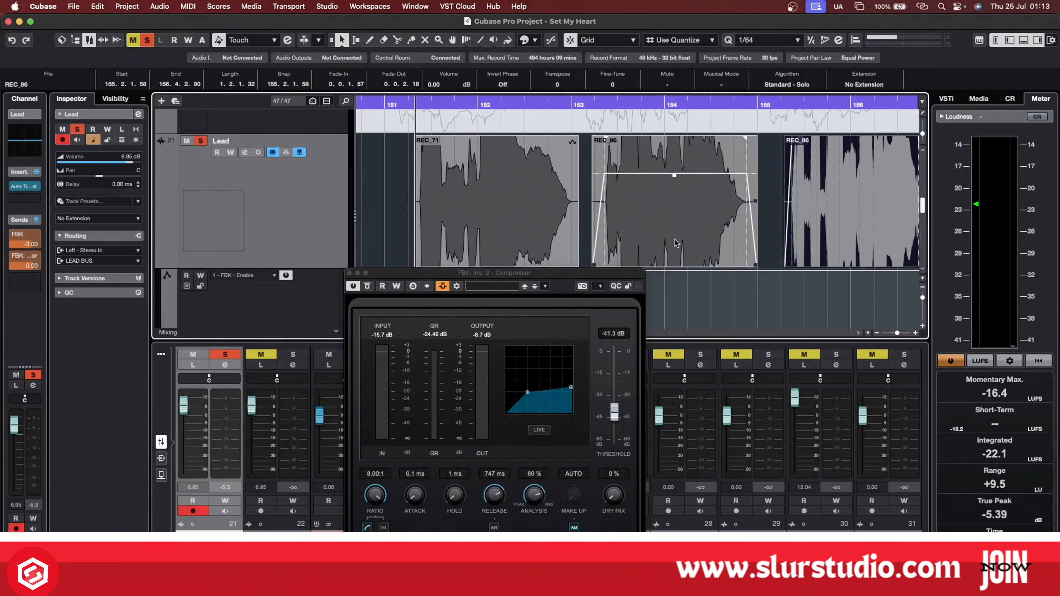
scroll(676, 244, left, 10)
drag(596, 274, 617, 383)
scroll(599, 300, left, 12)
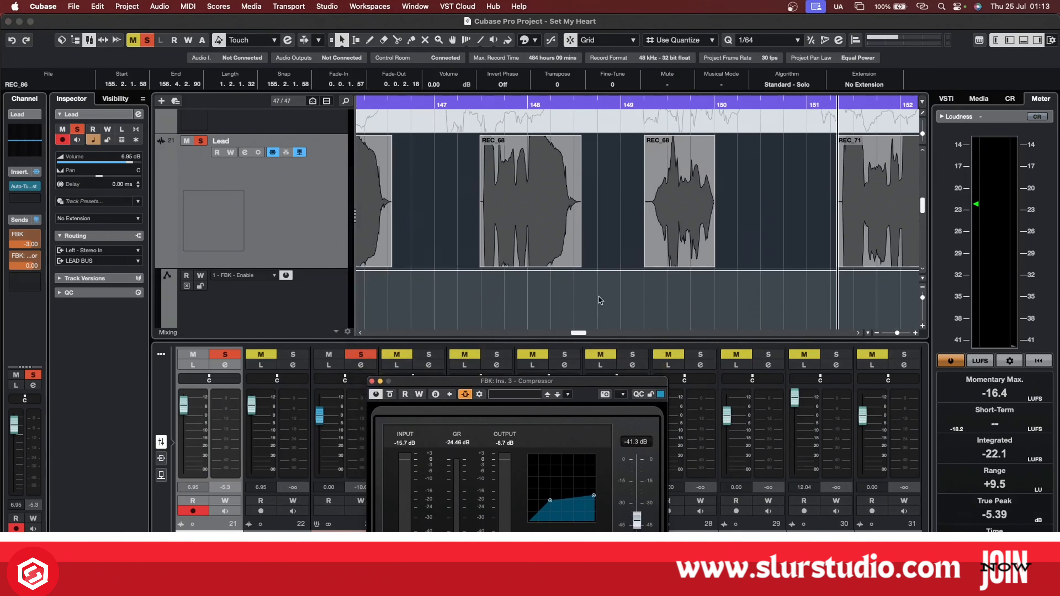
key(space)
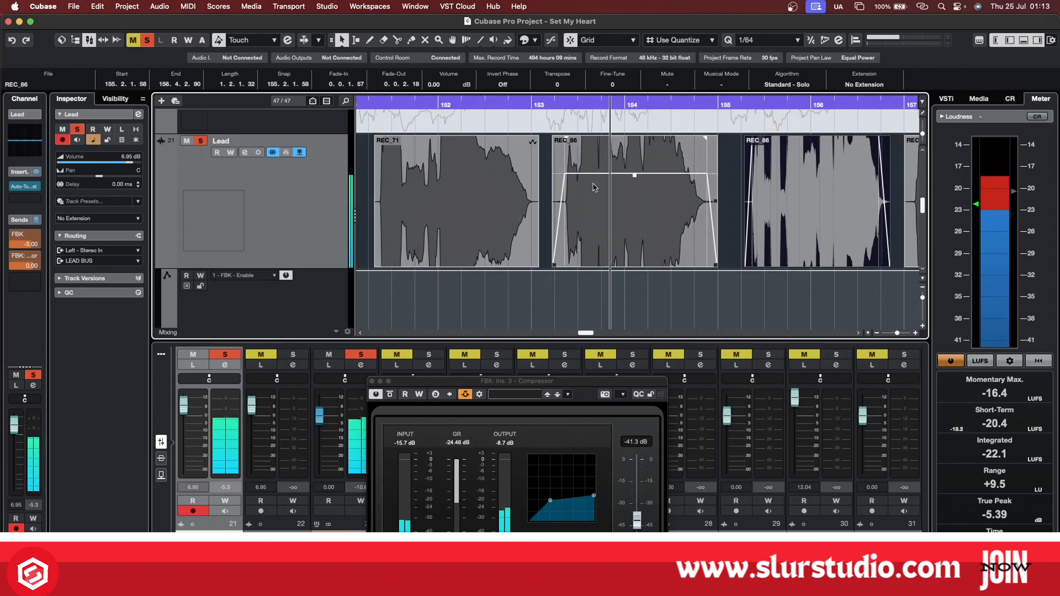
click(632, 232)
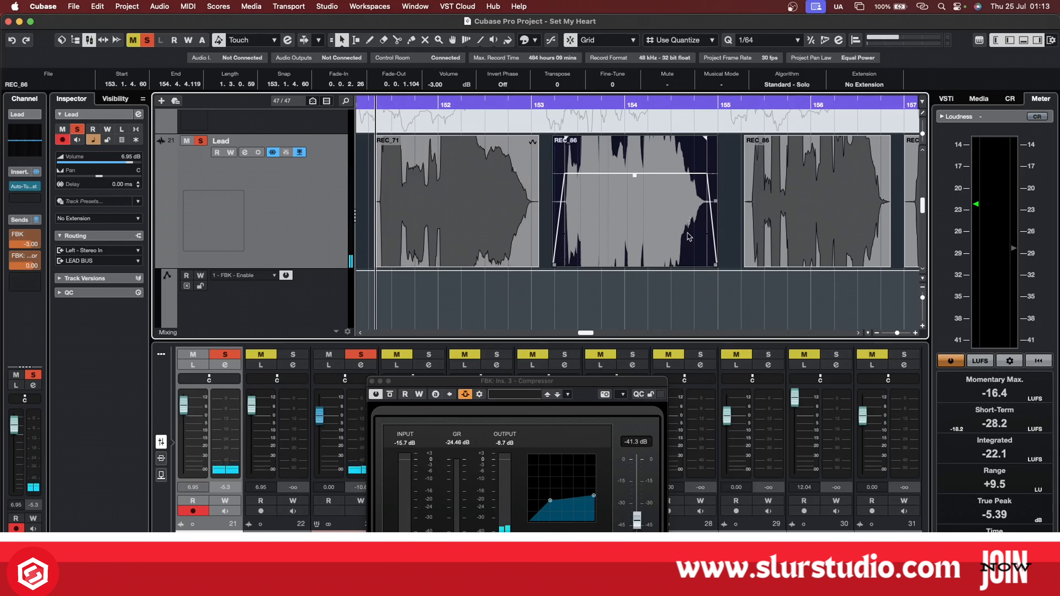
Try automating the Lead's FBK send Enable lane to Off beneath the REC_86 clip, from 153.2.3.30 to near the end of bar 154.
scroll(553, 257, down, 2)
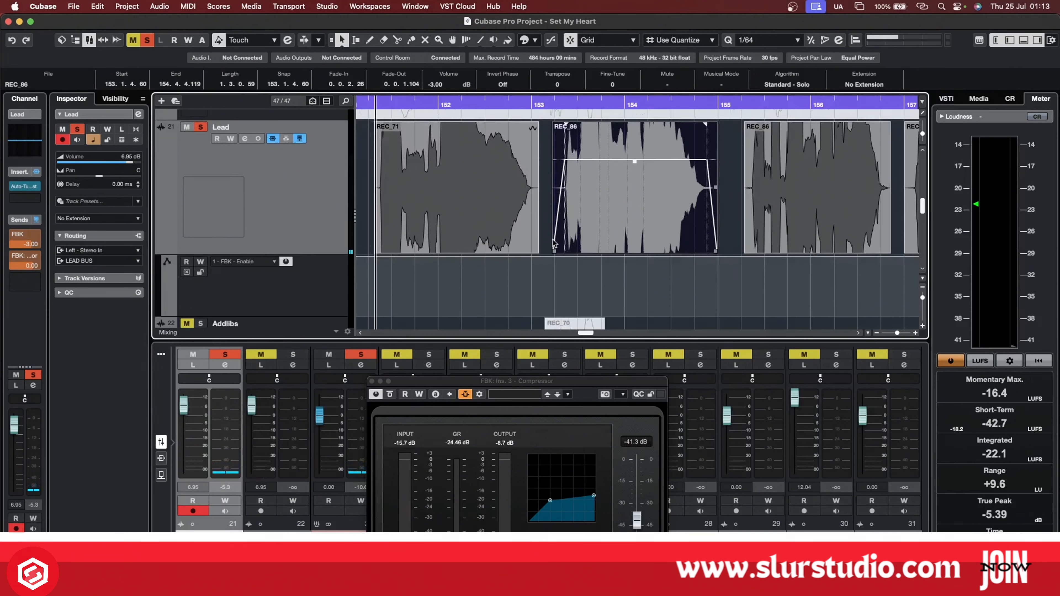
click(554, 249)
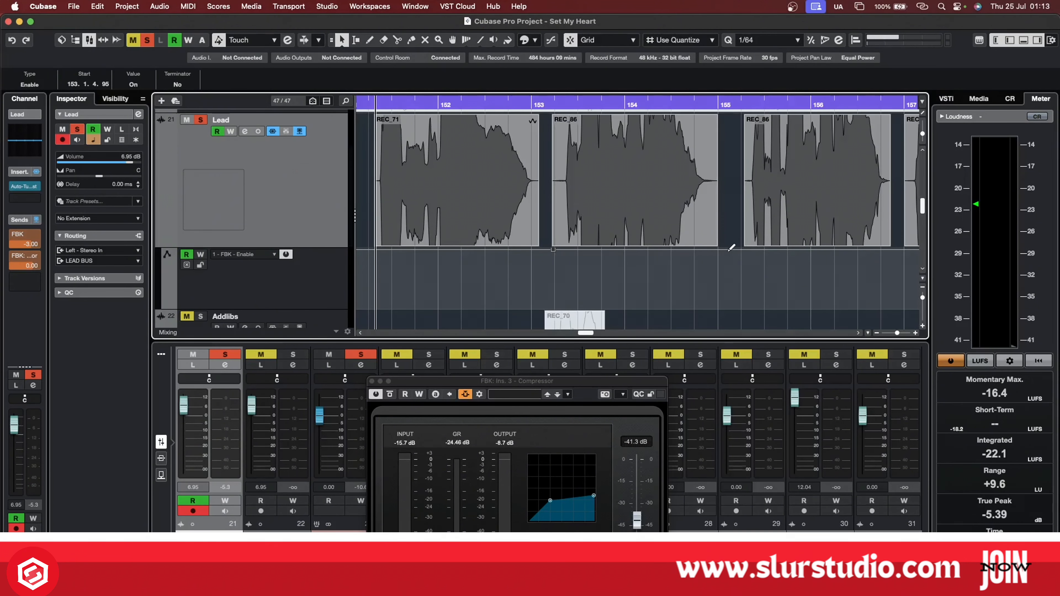
click(696, 249)
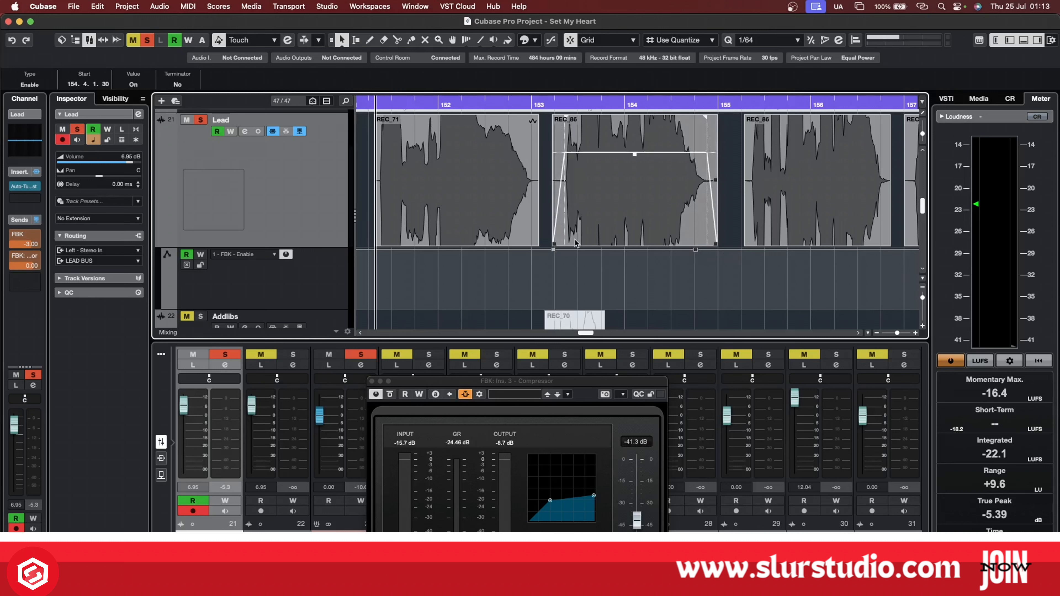
drag(554, 251, 568, 251)
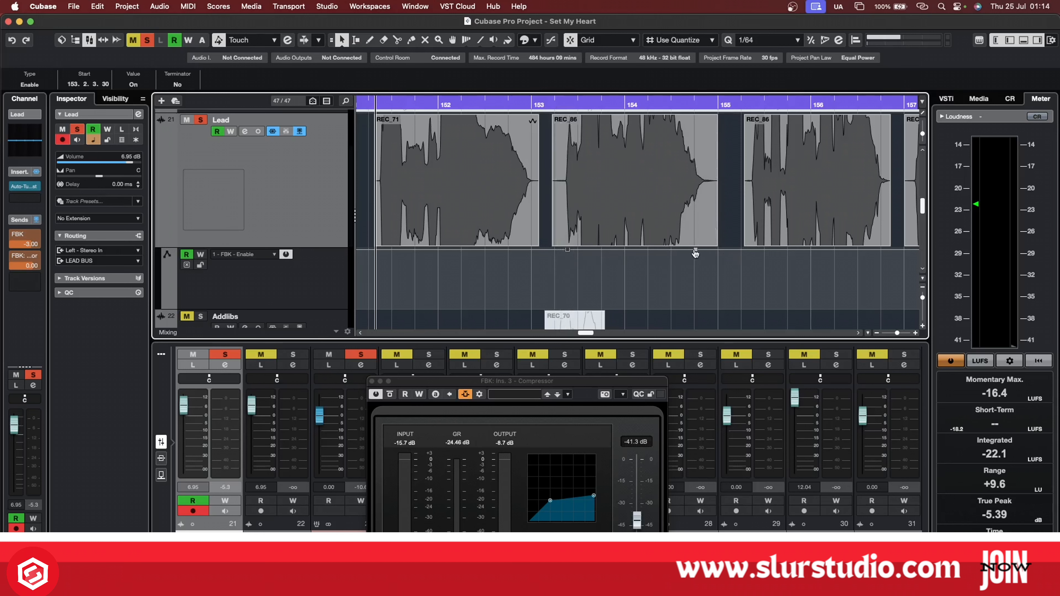
drag(695, 250, 693, 250)
drag(592, 247, 592, 309)
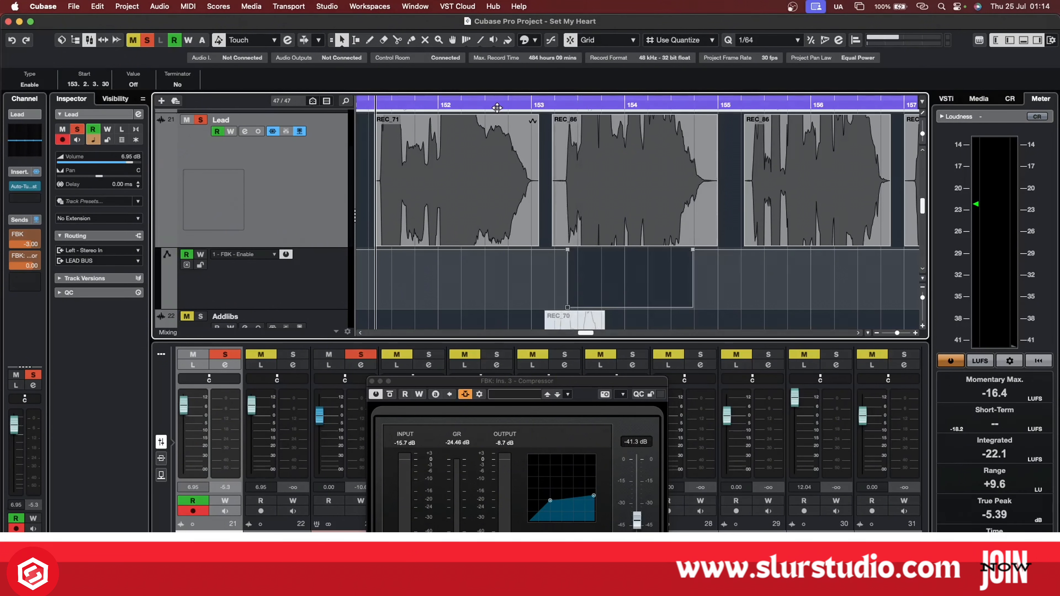
Check the FBK send's on/off switching by moving the playhead from bar 152 through the automated section towards bar 155.
drag(497, 103, 521, 102)
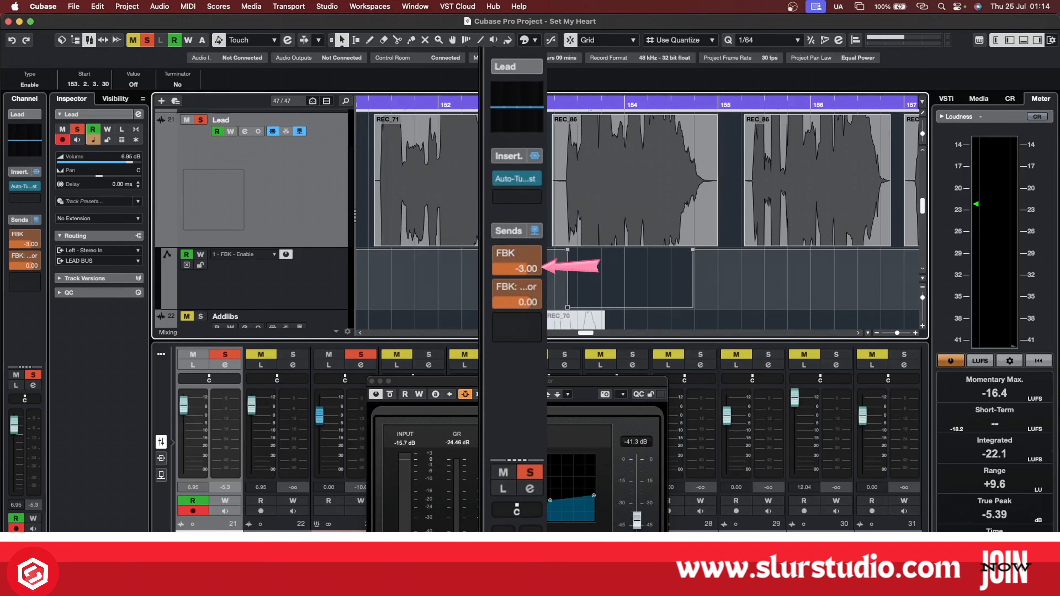
drag(521, 104, 622, 105)
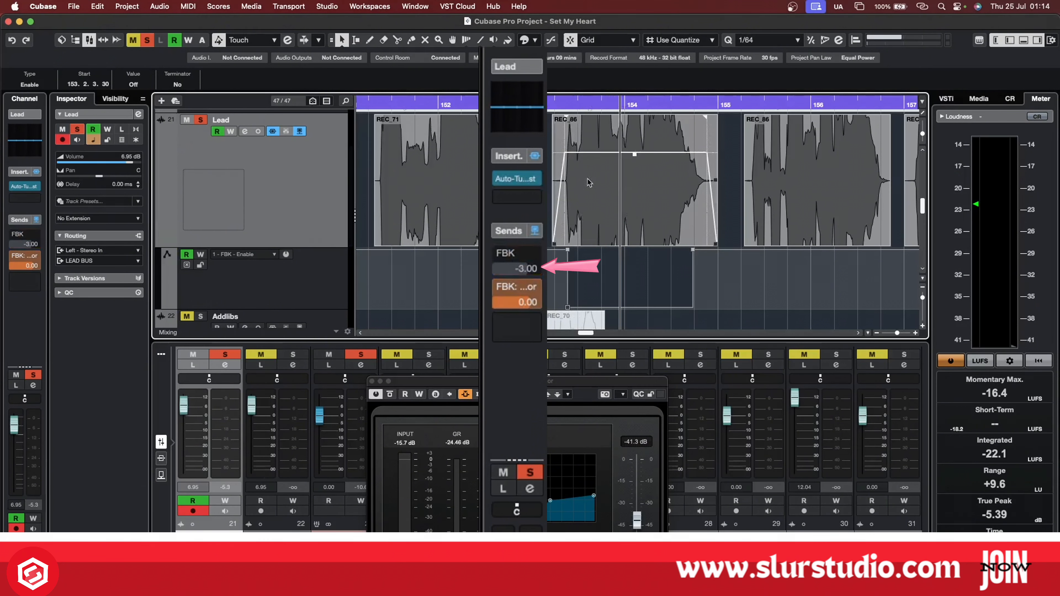
drag(622, 104, 707, 102)
click(632, 193)
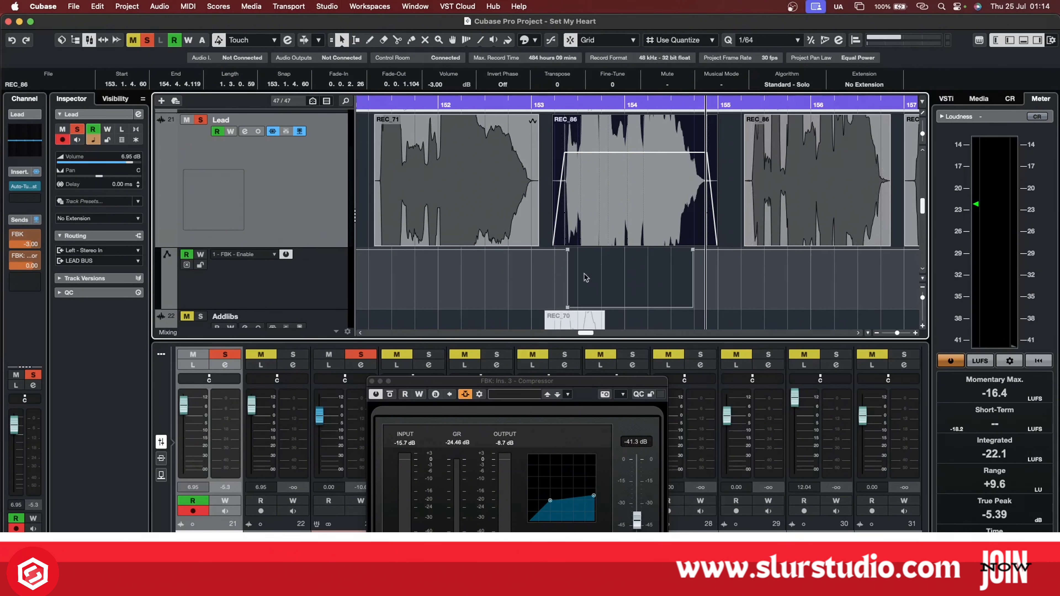
Delete the Enable automation points of the FBK send beneath the REC_86 clip.
click(568, 310)
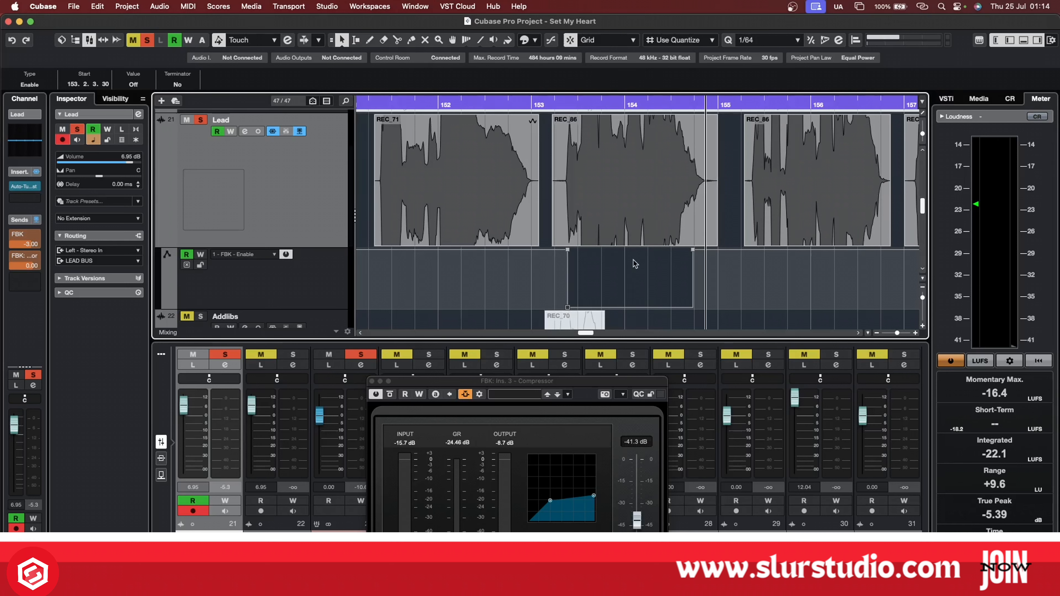
key(Delete)
key(super+z)
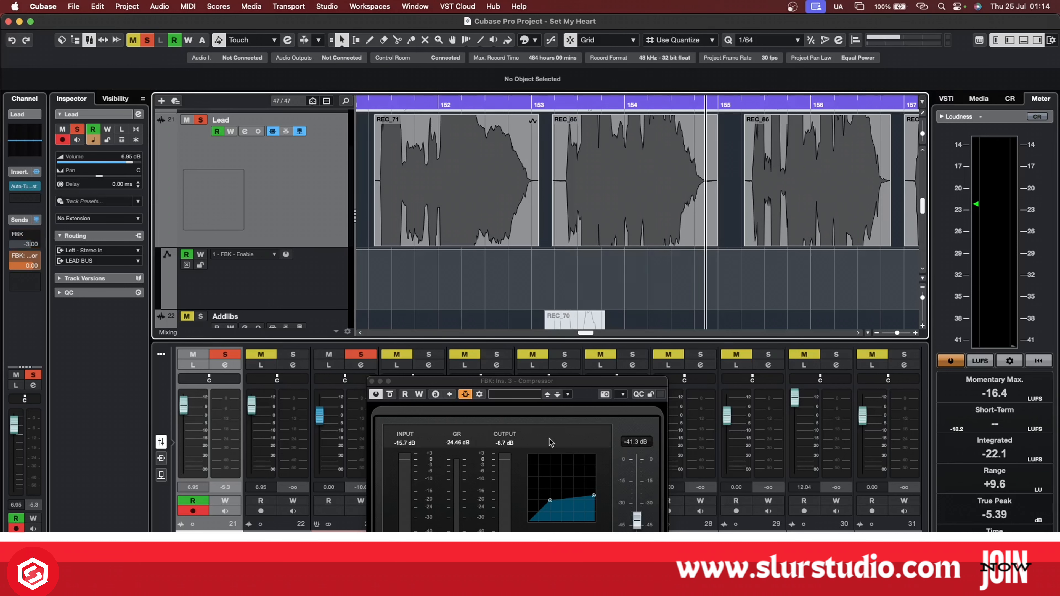
Close the Compressor window and audition the Lead phrases from bar 151 onward.
drag(548, 384, 585, 205)
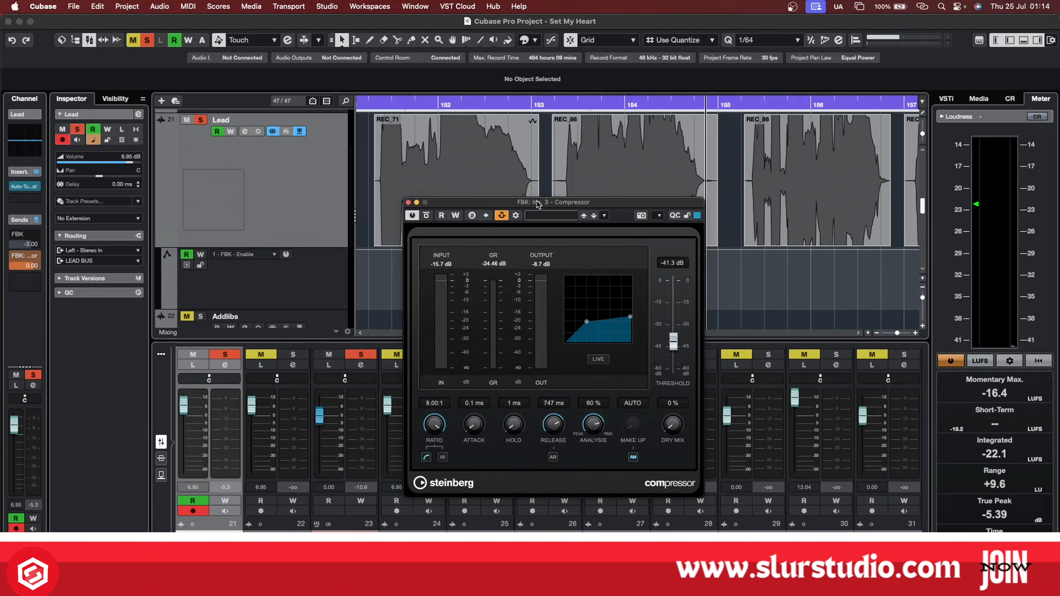
drag(538, 204, 586, 264)
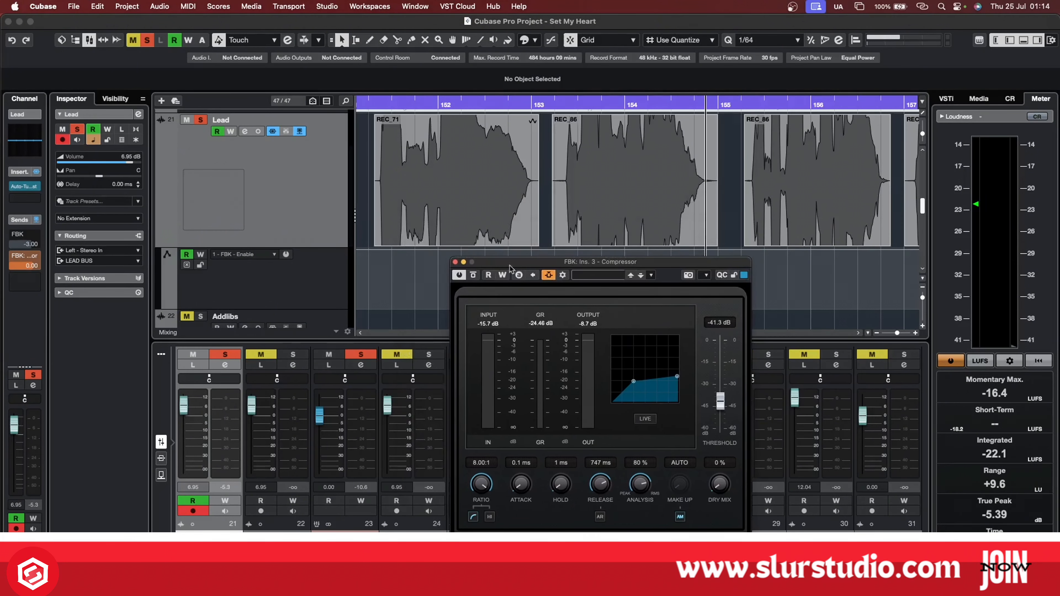
click(455, 262)
key(space)
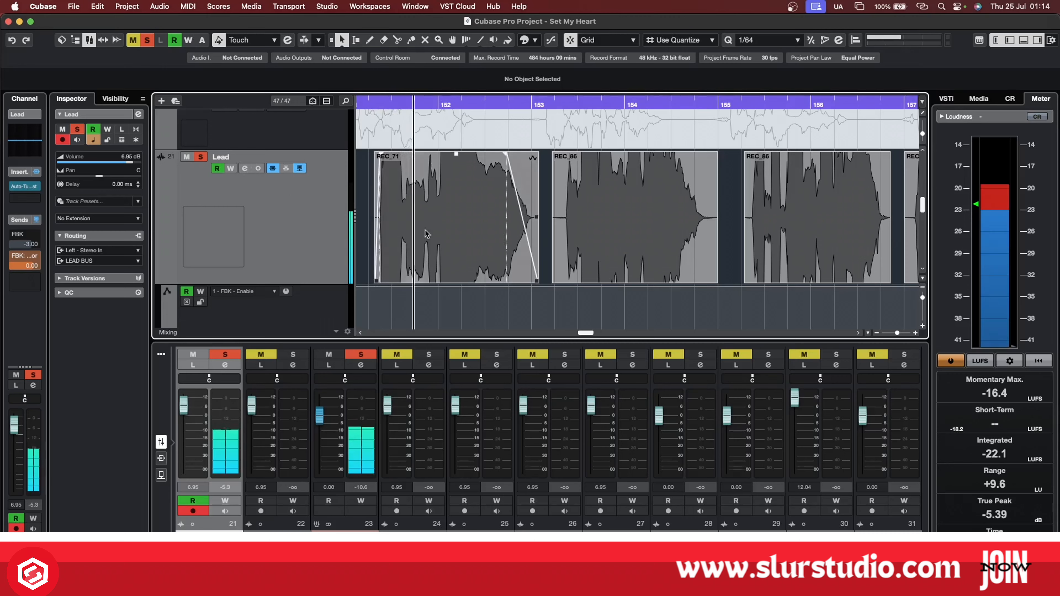
scroll(431, 229, down, 3)
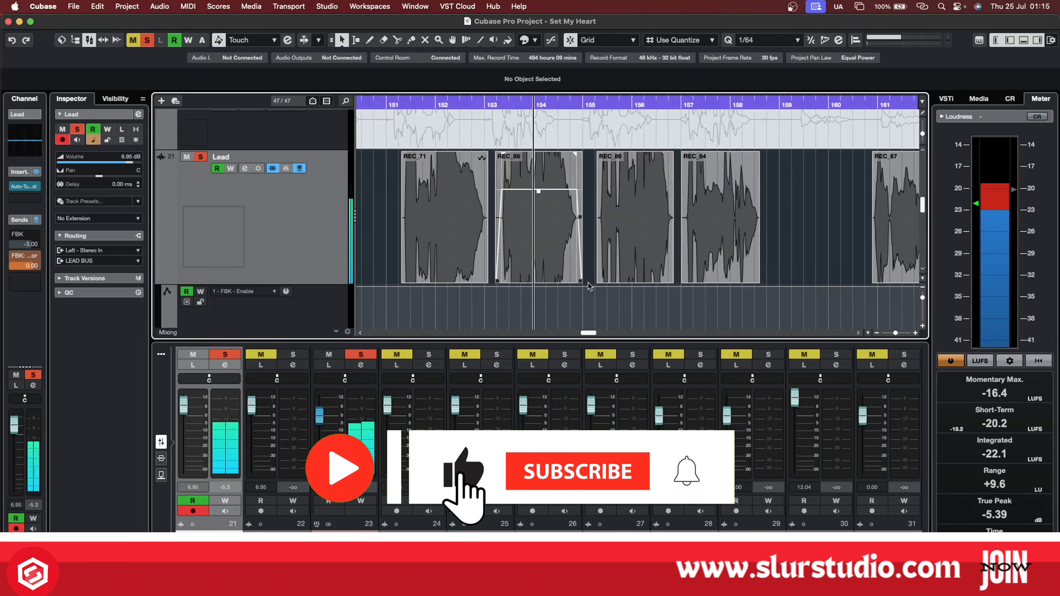
scroll(642, 299, down, 3)
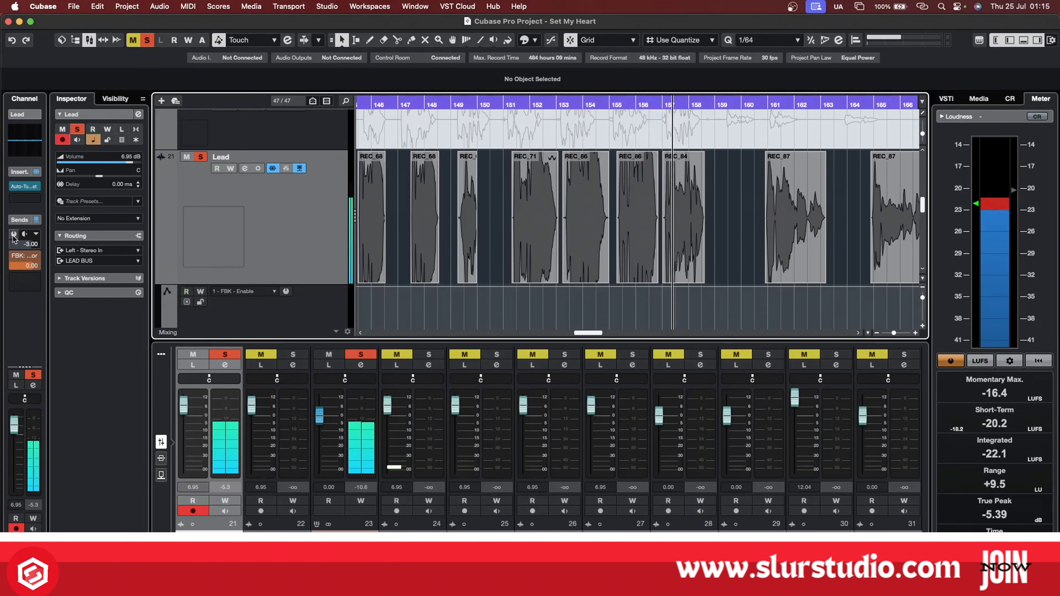
Switch automation reading back on for the Lead track and audition its earlier phrases from around bar 143.
click(217, 168)
click(218, 169)
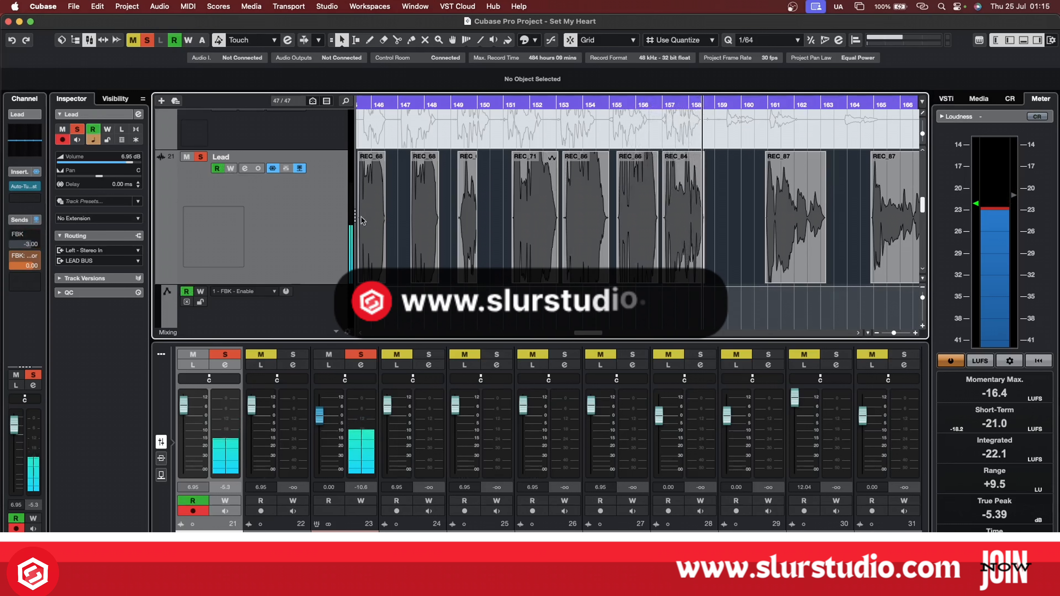
key(g)
key(g)
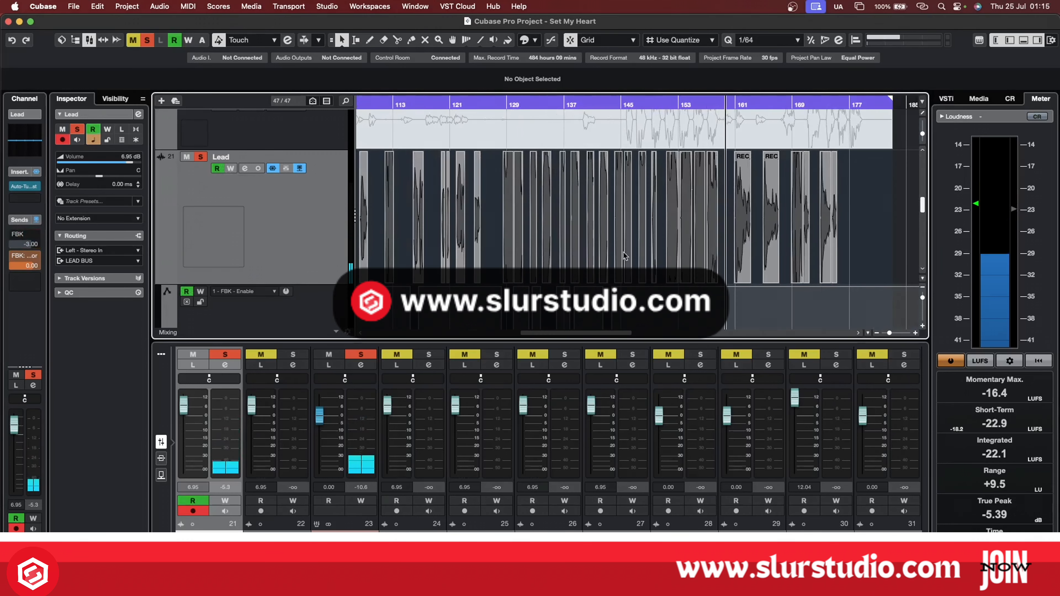
click(609, 105)
key(h)
key(h)
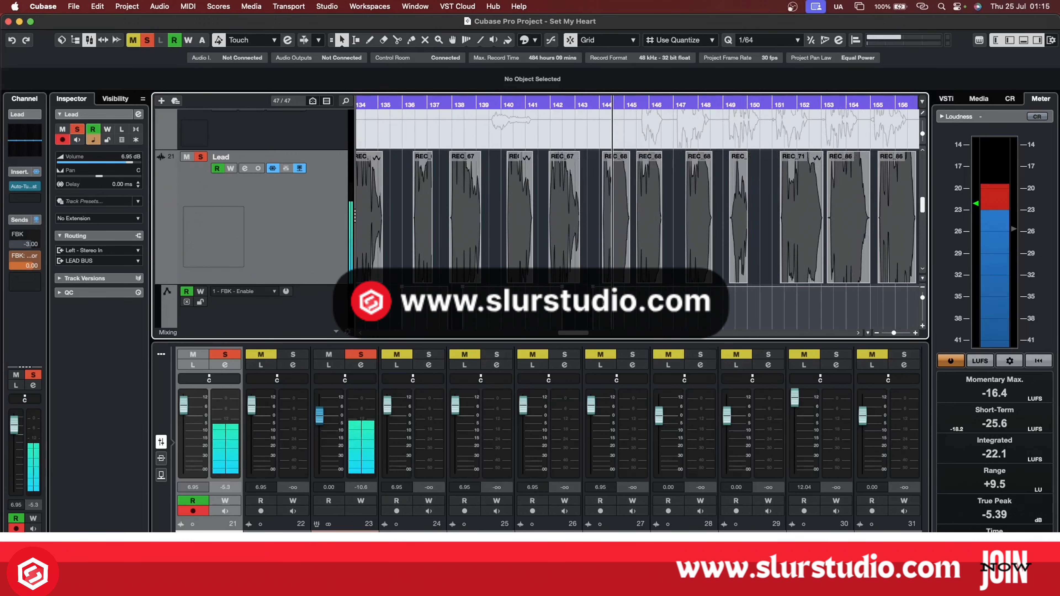
key(space)
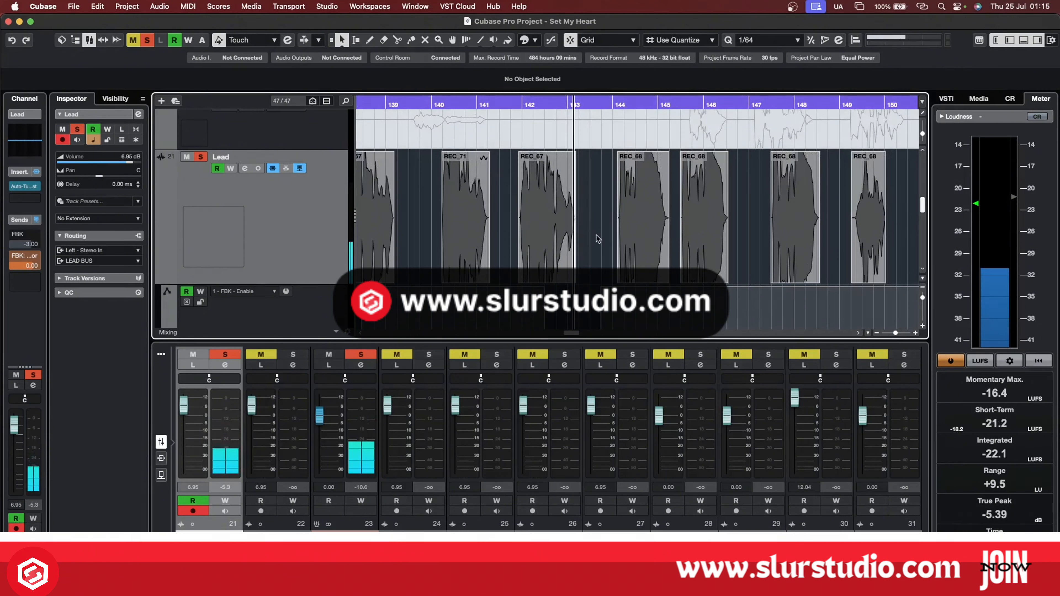